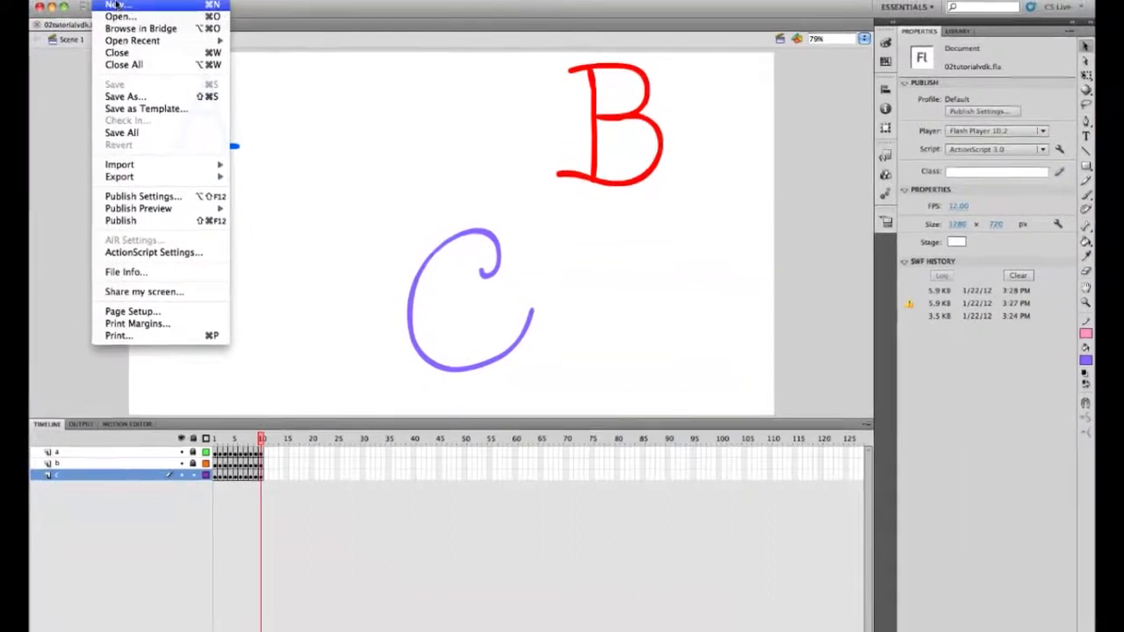
Create a new ActionScript 3.0 document at 1280 × 720 px with a frame rate of 12 fps
{"action": "left_click", "coordinate": [105, 2]}
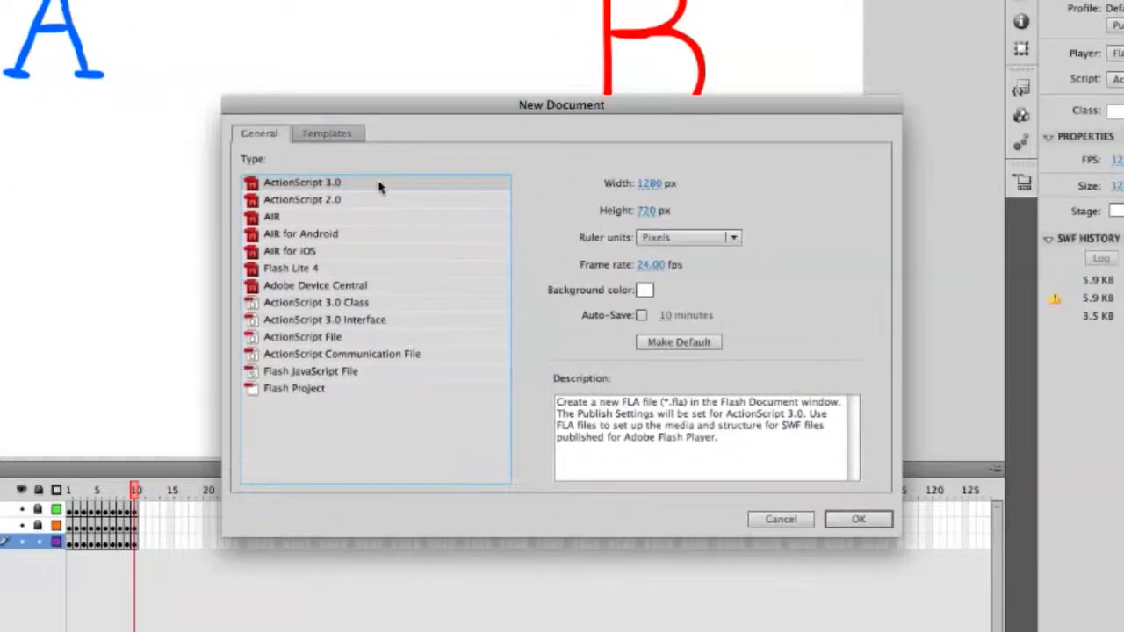
{"action": "left_click", "coordinate": [632, 265]}
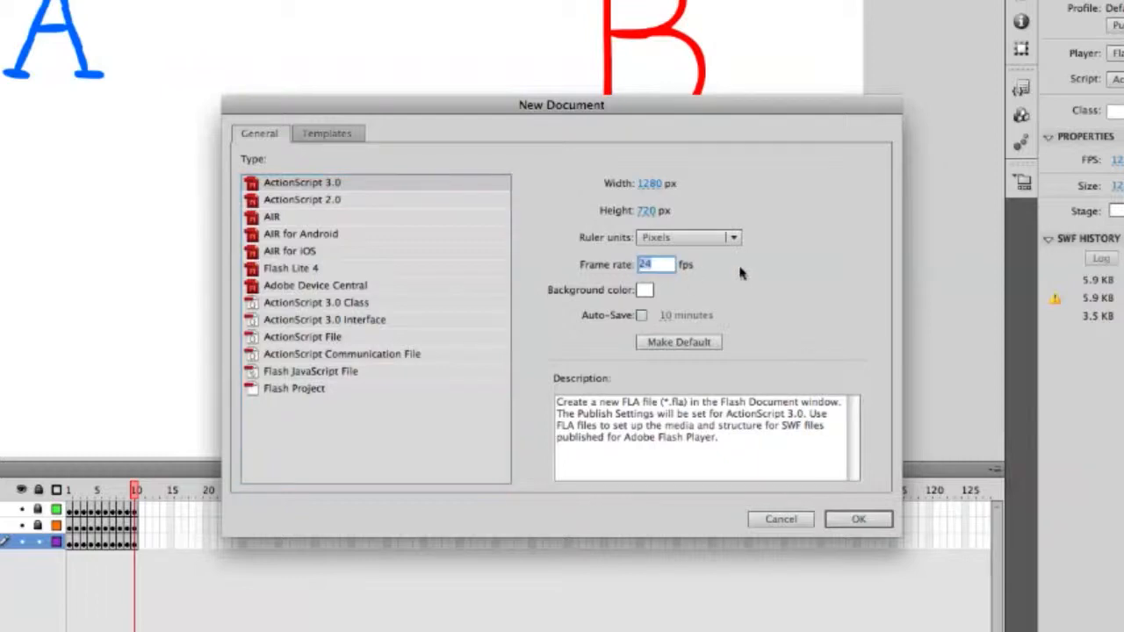
{"action": "type", "text": "12"}
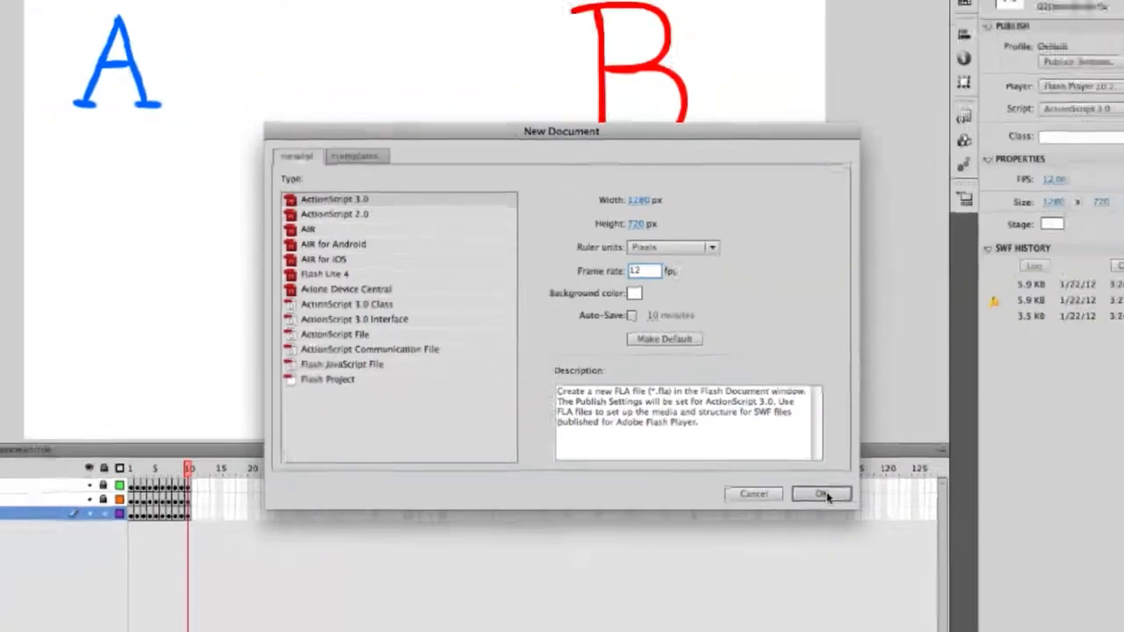
{"action": "left_click", "coordinate": [858, 519]}
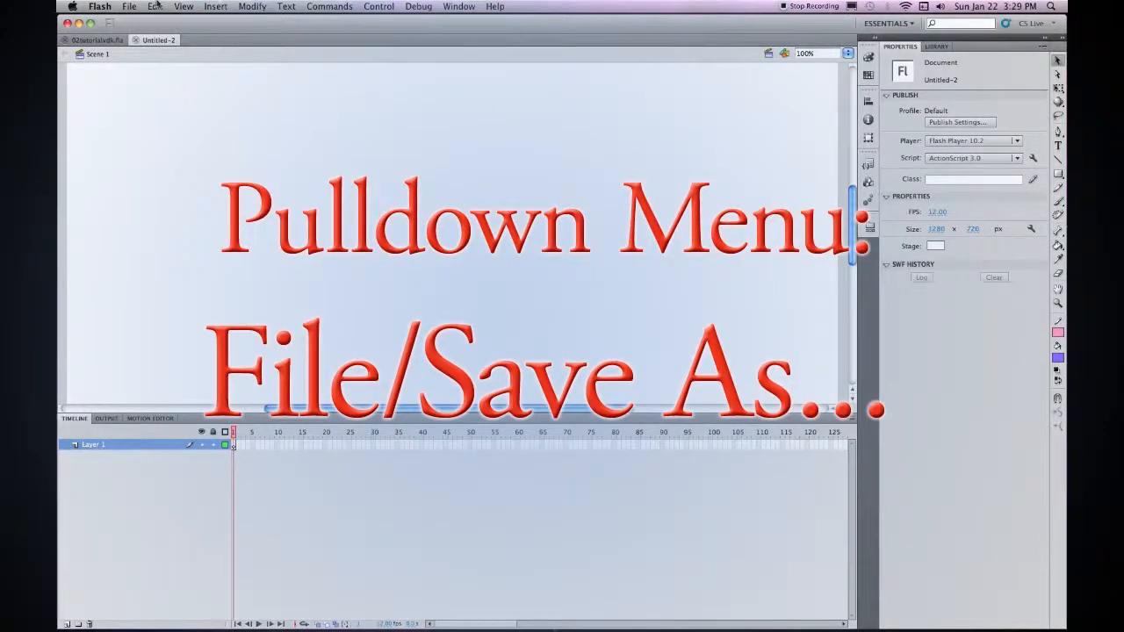
Save the new document as 03tutorialvdk in Flash CS5.5 format in the tutorials folder
{"action": "left_click", "coordinate": [129, 6]}
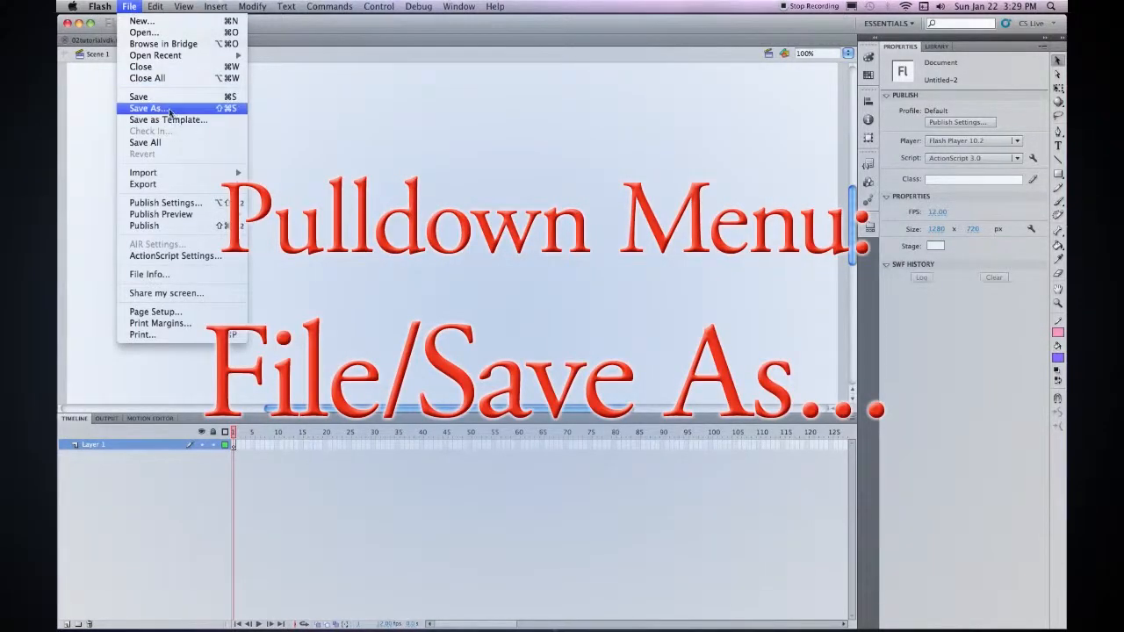
{"action": "left_click", "coordinate": [146, 108]}
{"action": "key", "text": "BackSpace"}
{"action": "type", "text": "03tut"}
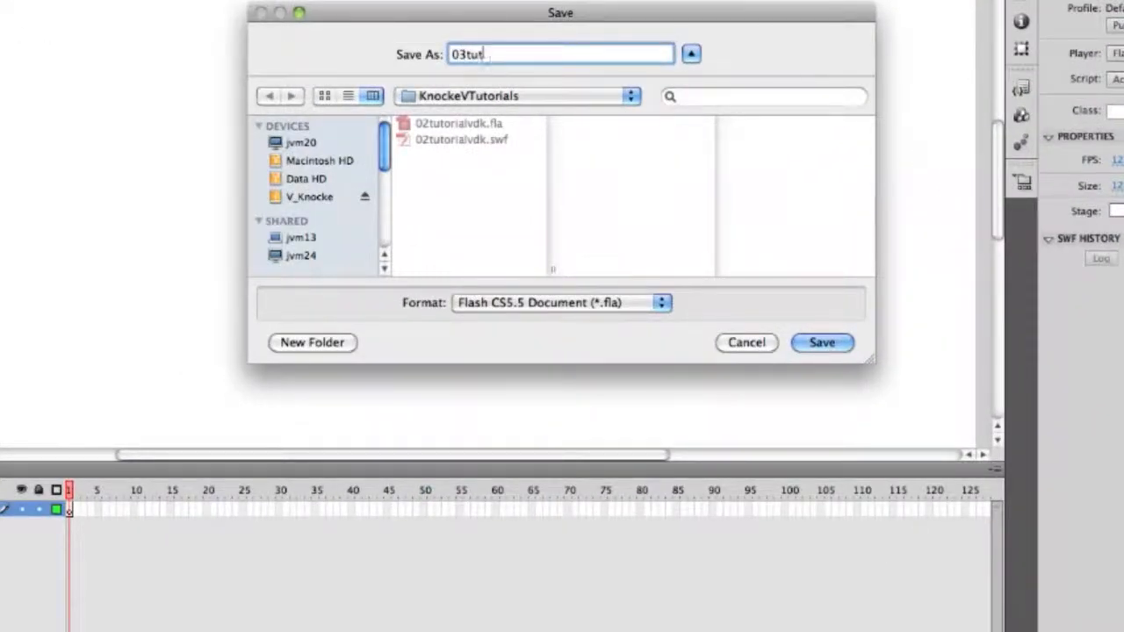
{"action": "type", "text": "orialvdk"}
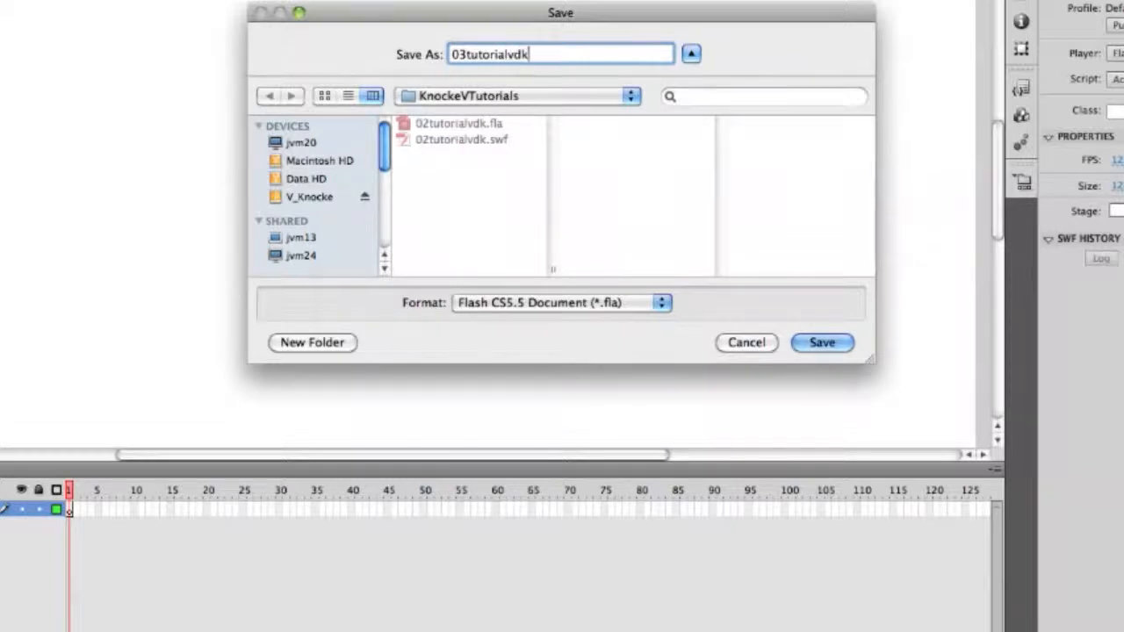
{"action": "left_click", "coordinate": [839, 350]}
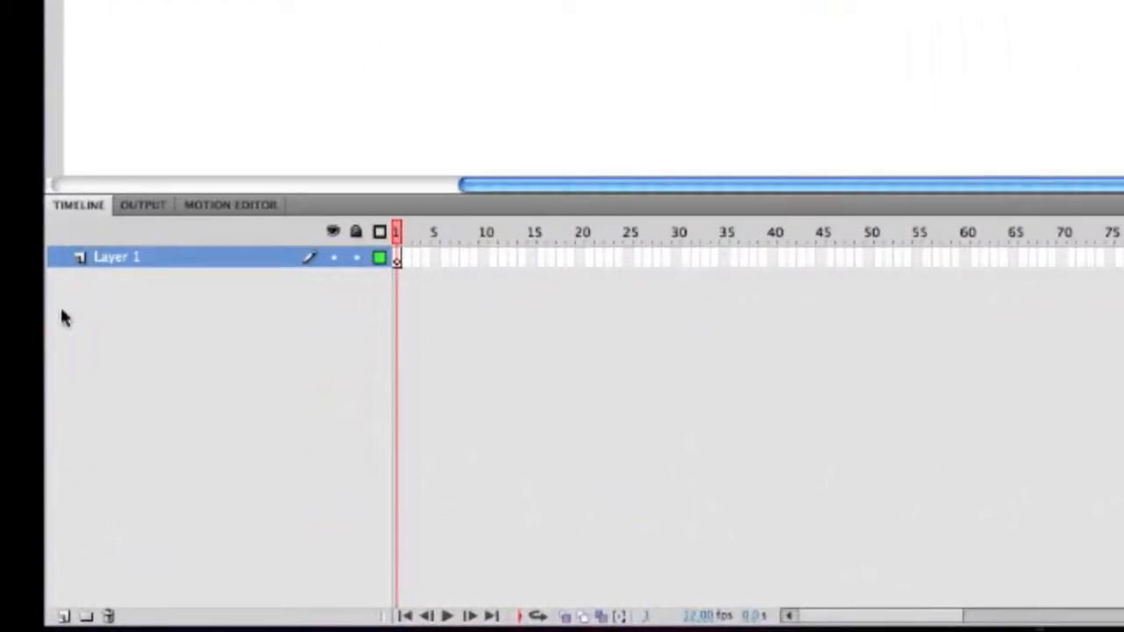
Rename Layer 1 as working
{"action": "double_click", "coordinate": [110, 256]}
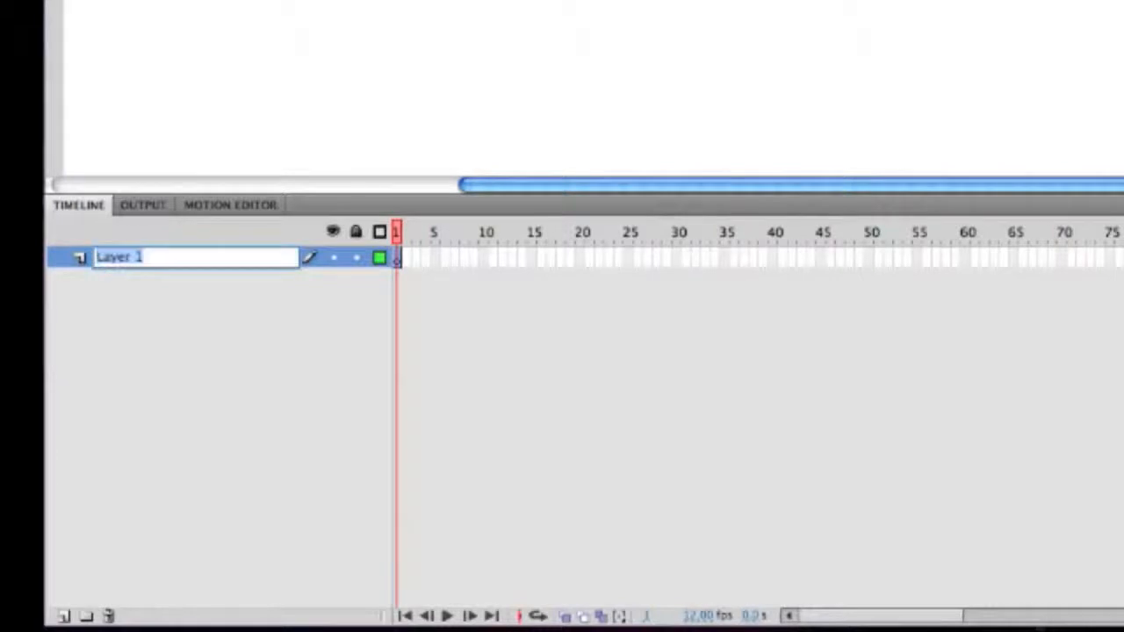
{"action": "type", "text": "wor"}
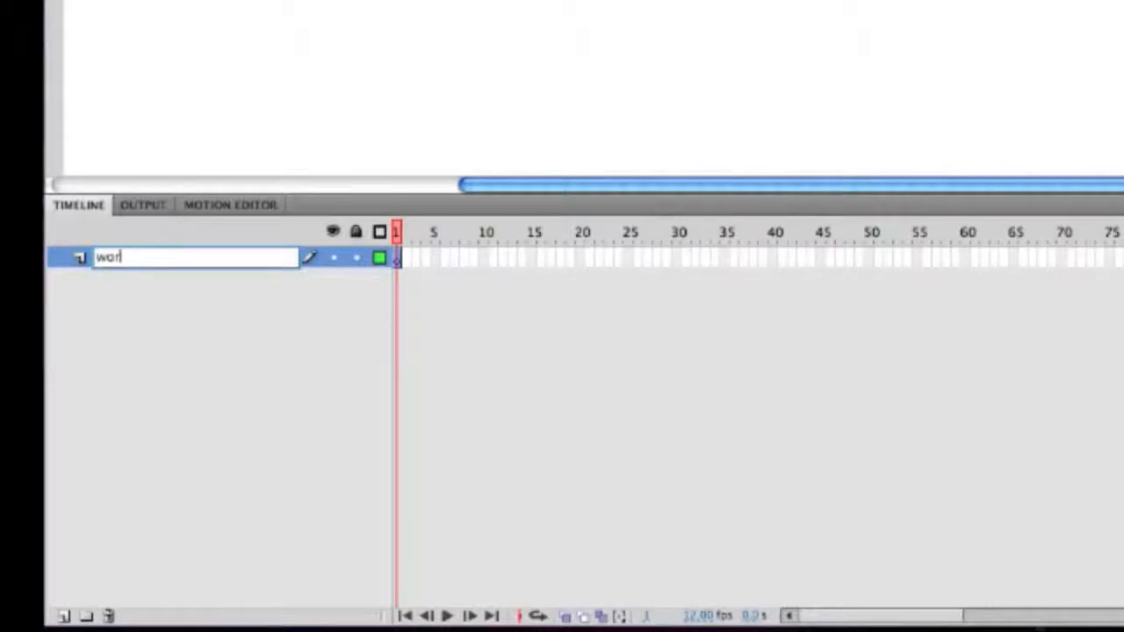
{"action": "type", "text": "king"}
{"action": "key", "text": "Return"}
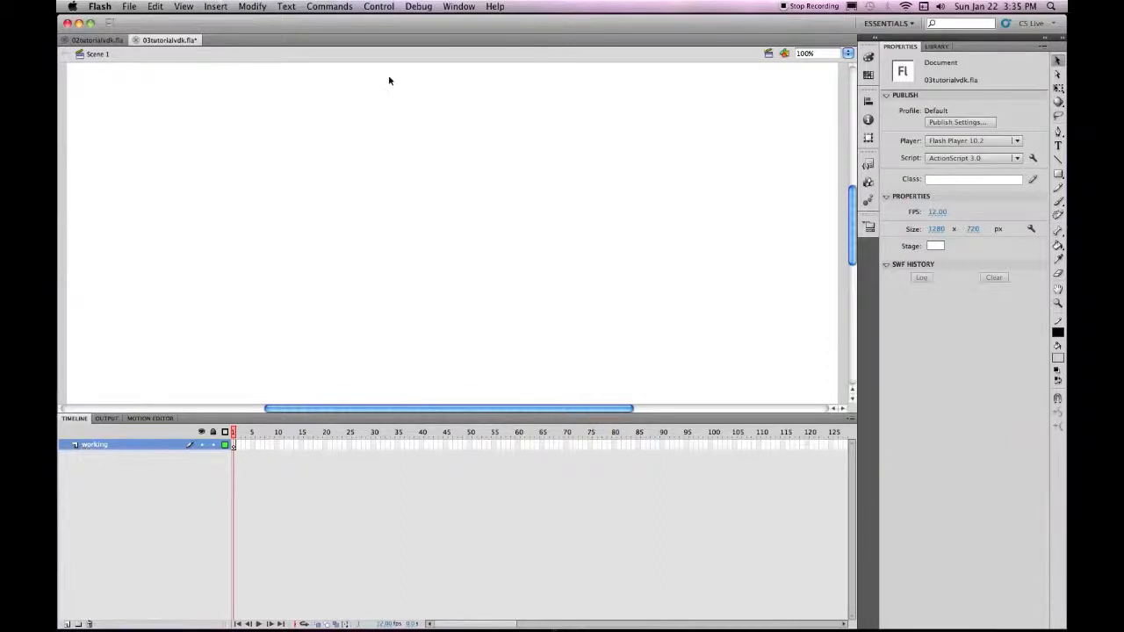
Set the stage background colour to a bright sky blue
{"action": "left_click", "coordinate": [849, 53]}
{"action": "left_click", "coordinate": [850, 53]}
{"action": "left_click", "coordinate": [850, 54]}
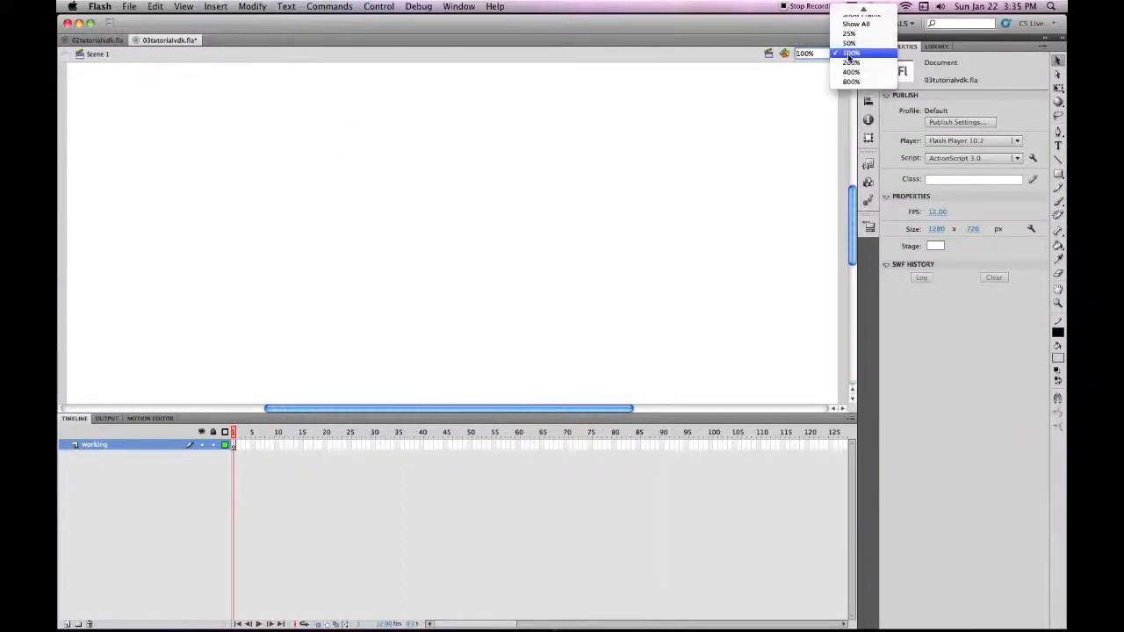
{"action": "left_click", "coordinate": [849, 15]}
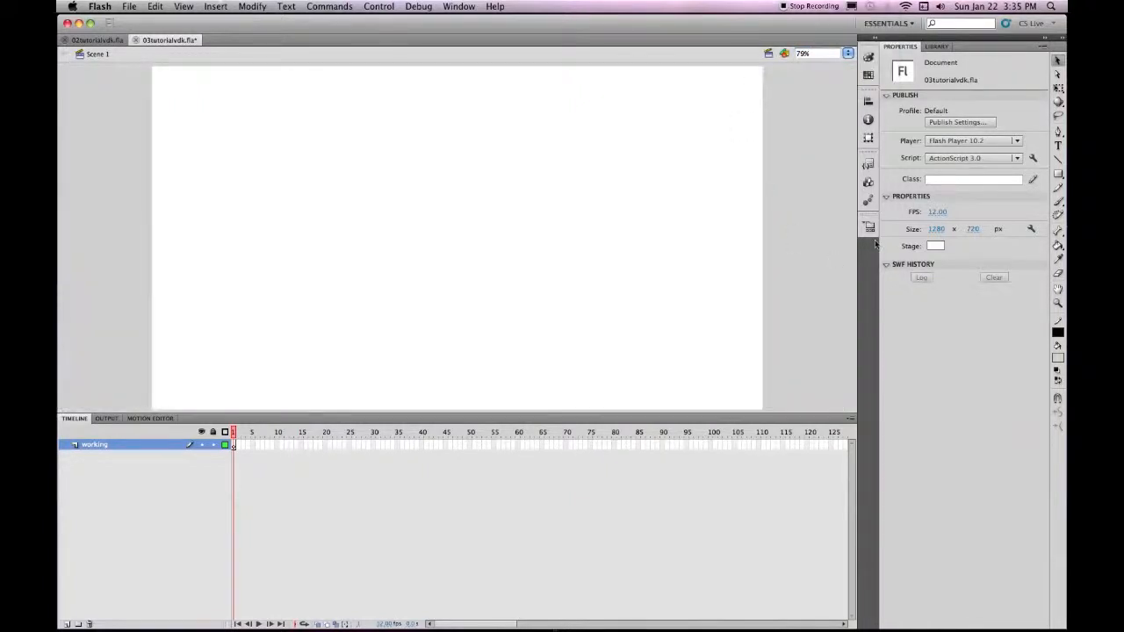
{"action": "left_click", "coordinate": [937, 246]}
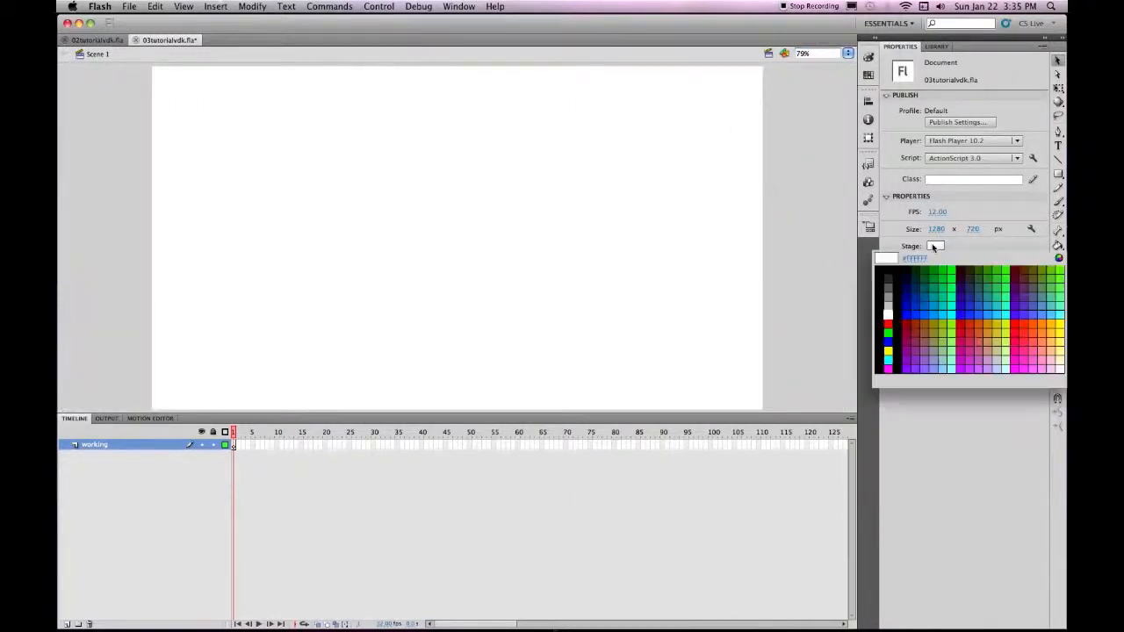
{"action": "left_click", "coordinate": [1003, 312]}
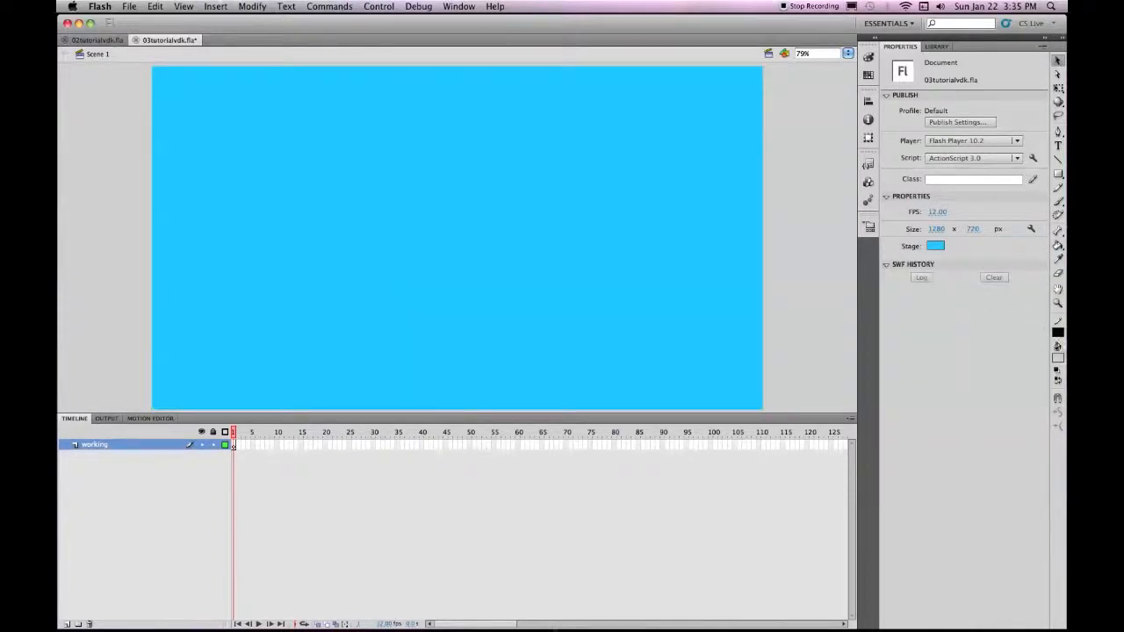
Set up the Brush Tool with a white fill and the third-smallest brush size
{"action": "left_click", "coordinate": [1058, 356]}
{"action": "left_click", "coordinate": [893, 420]}
{"action": "left_click", "coordinate": [1058, 204]}
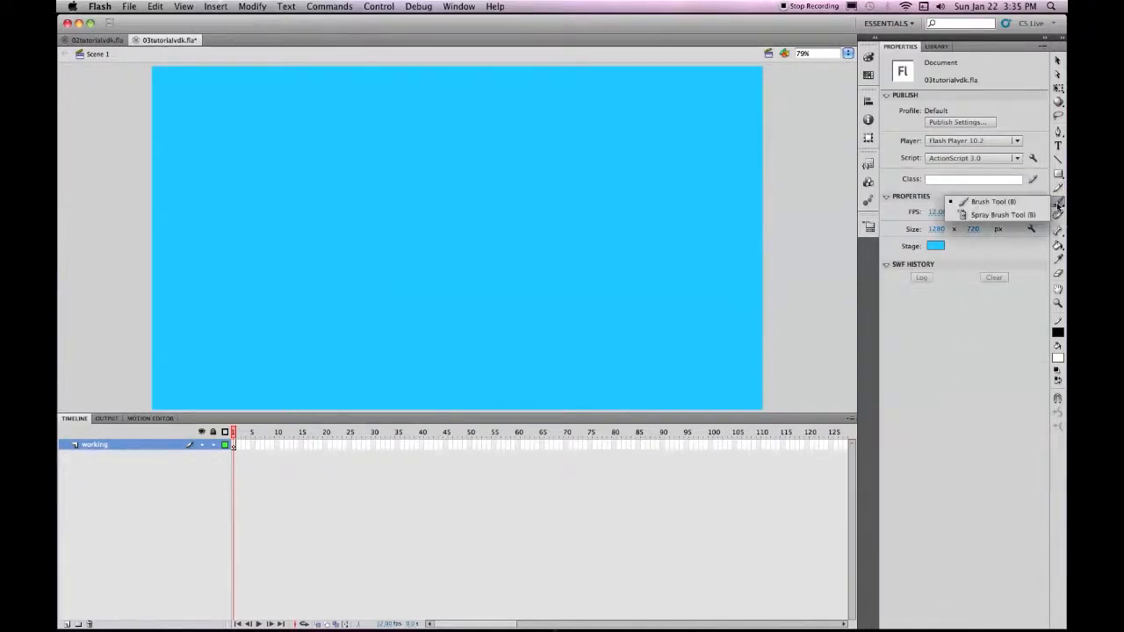
{"action": "left_click", "coordinate": [991, 202]}
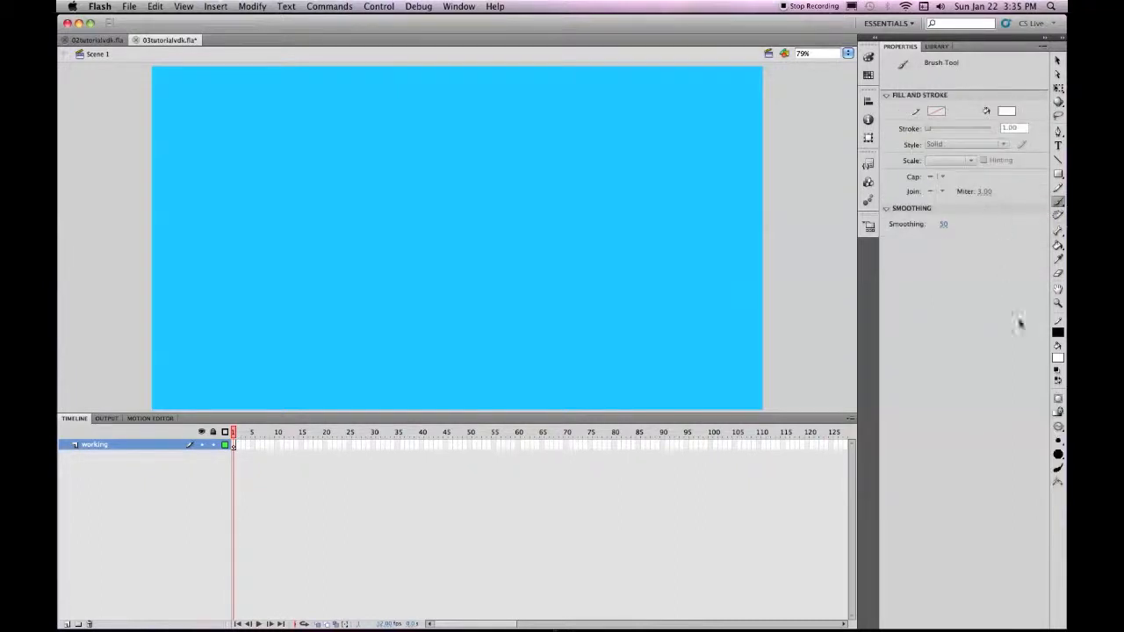
{"action": "left_click", "coordinate": [1059, 454]}
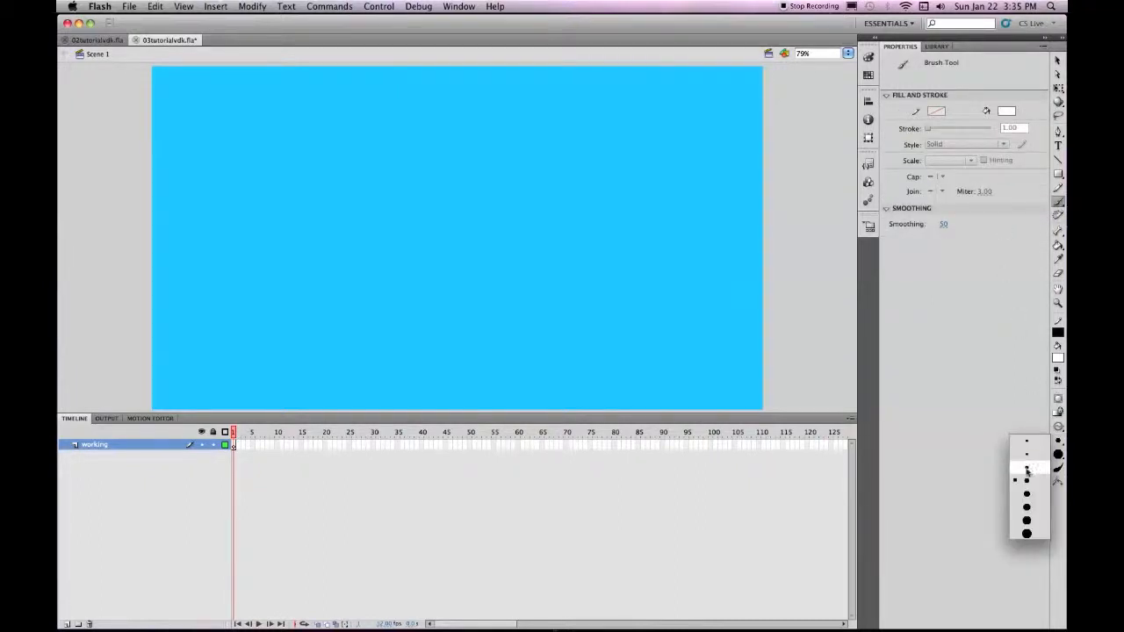
{"action": "left_click", "coordinate": [1027, 470]}
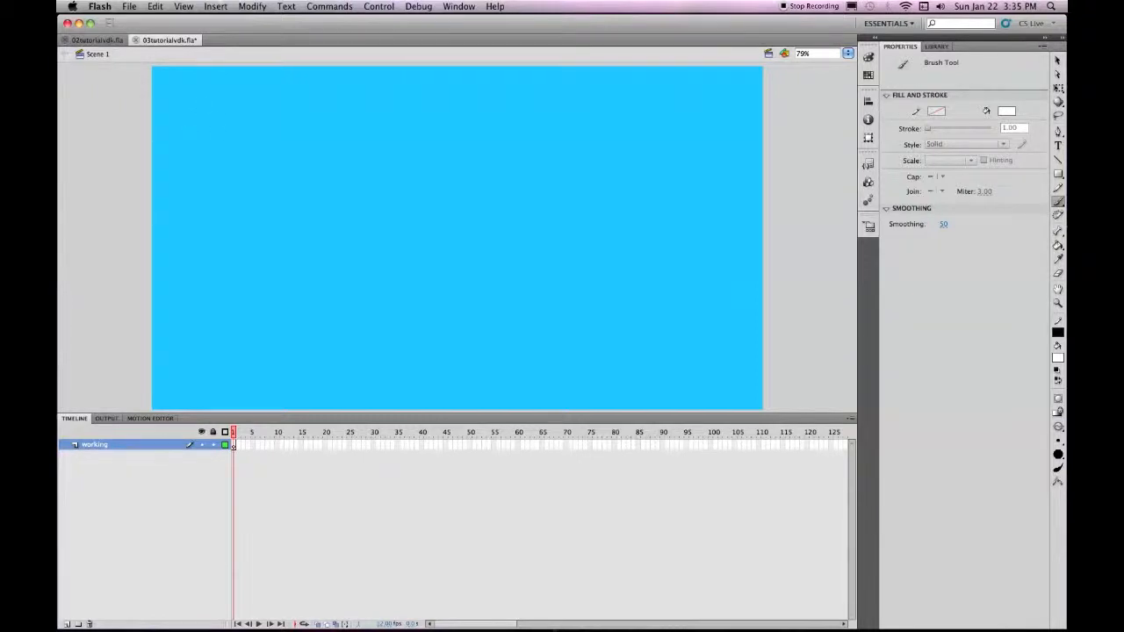
Paint a small white bird near the stage's upper-left corner with flat wings in frame 1 and slightly raised wings in frame 2
{"action": "mouse_move", "coordinate": [212, 119]}
{"action": "left_mouse_down"}
{"action": "mouse_move", "coordinate": [172, 116]}
{"action": "mouse_move", "coordinate": [218, 128]}
{"action": "mouse_move", "coordinate": [238, 120]}
{"action": "mouse_move", "coordinate": [211, 119]}
{"action": "left_mouse_up"}
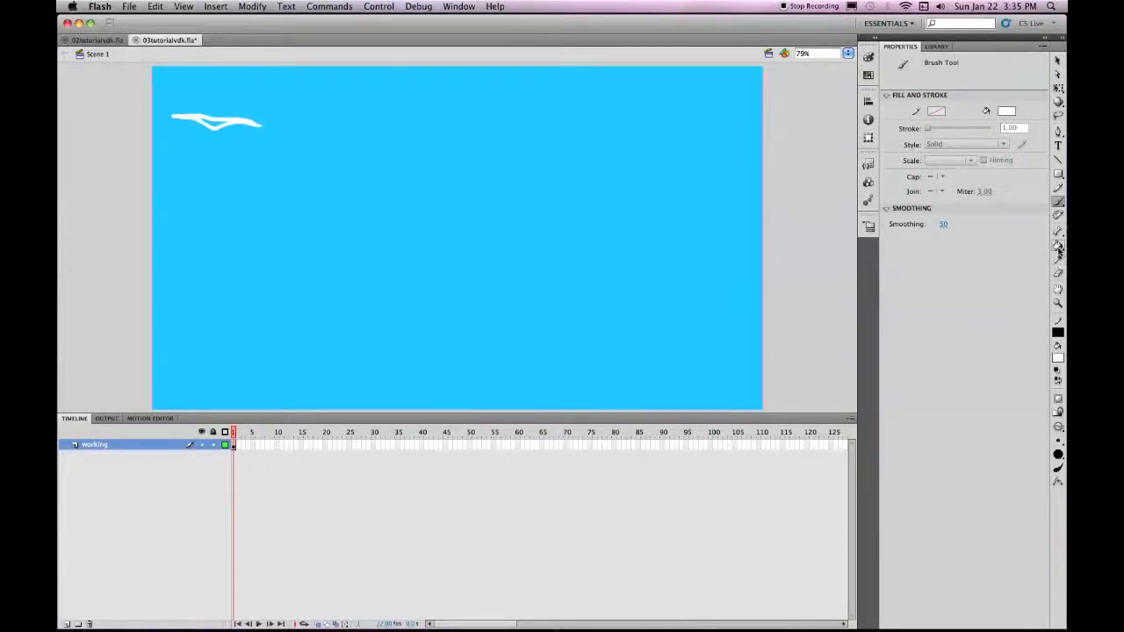
{"action": "left_click_drag", "start_coordinate": [227, 122], "coordinate": [211, 124]}
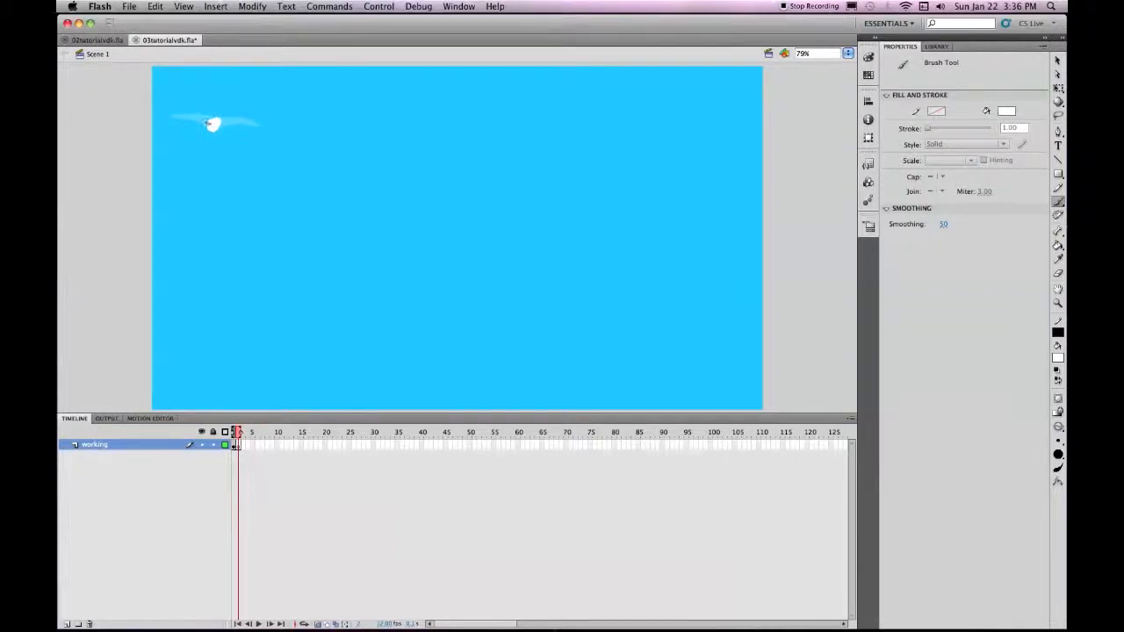
{"action": "left_click_drag", "start_coordinate": [199, 117], "coordinate": [170, 100]}
{"action": "mouse_move", "coordinate": [227, 116]}
{"action": "left_mouse_down"}
{"action": "mouse_move", "coordinate": [253, 106]}
{"action": "mouse_move", "coordinate": [237, 115]}
{"action": "left_mouse_up"}
{"action": "left_click_drag", "start_coordinate": [210, 120], "coordinate": [212, 123]}
Insert a blank keyframe at frame 3 and paint the bird with both wings raised steeply in a narrow V
{"action": "key", "text": "F7"}
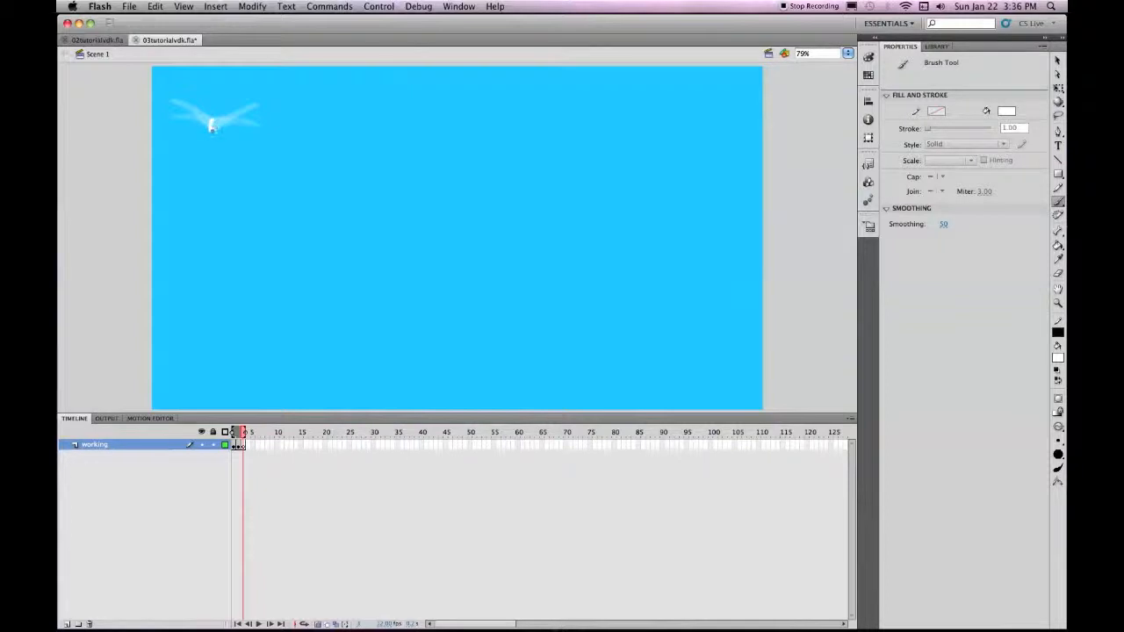
{"action": "mouse_move", "coordinate": [214, 116]}
{"action": "left_mouse_down"}
{"action": "mouse_move", "coordinate": [196, 87]}
{"action": "mouse_move", "coordinate": [211, 127]}
{"action": "left_mouse_up"}
{"action": "left_click_drag", "start_coordinate": [211, 125], "coordinate": [236, 83]}
{"action": "mouse_move", "coordinate": [201, 99]}
{"action": "left_mouse_down"}
{"action": "mouse_move", "coordinate": [210, 128]}
{"action": "mouse_move", "coordinate": [232, 88]}
{"action": "left_mouse_up"}
Insert a blank keyframe at frame 4 and paint the bird with its wings lowered into a wide V
{"action": "left_click", "coordinate": [245, 447]}
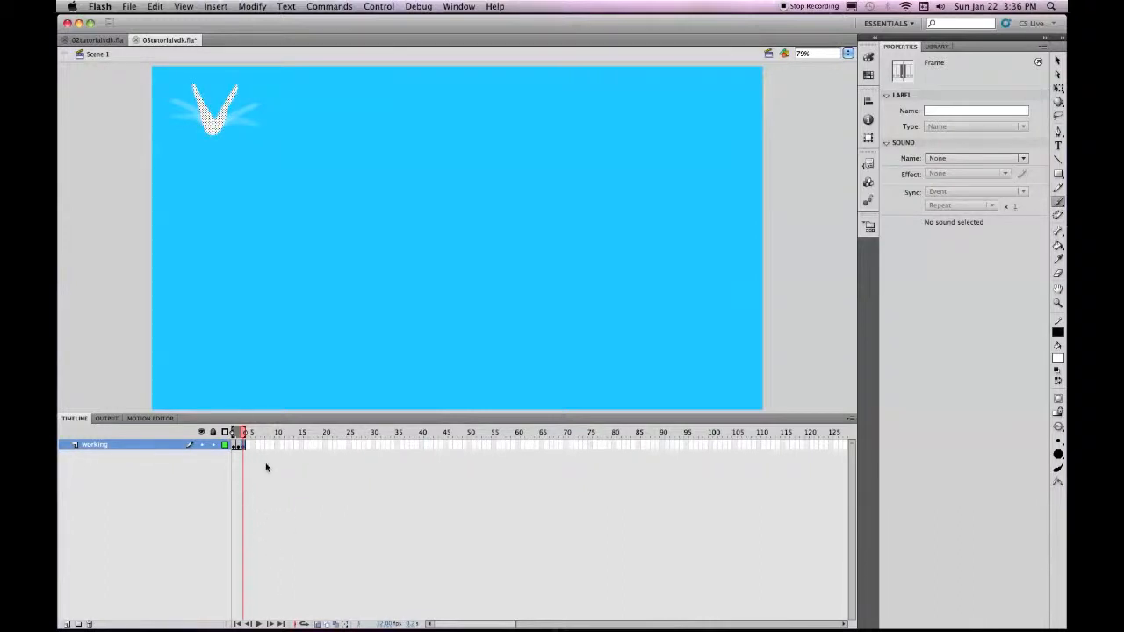
{"action": "key", "text": "F7"}
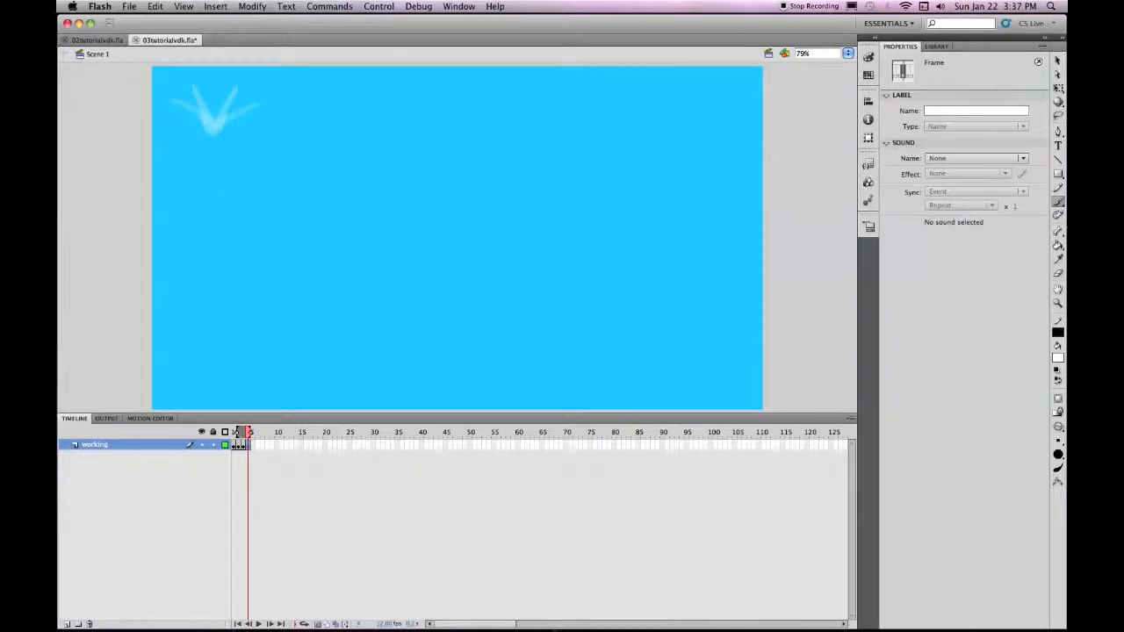
{"action": "left_click", "coordinate": [209, 123]}
{"action": "mouse_move", "coordinate": [209, 123]}
{"action": "left_mouse_down"}
{"action": "mouse_move", "coordinate": [171, 103]}
{"action": "mouse_move", "coordinate": [209, 128]}
{"action": "mouse_move", "coordinate": [188, 110]}
{"action": "mouse_move", "coordinate": [215, 124]}
{"action": "mouse_move", "coordinate": [250, 102]}
{"action": "left_mouse_up"}
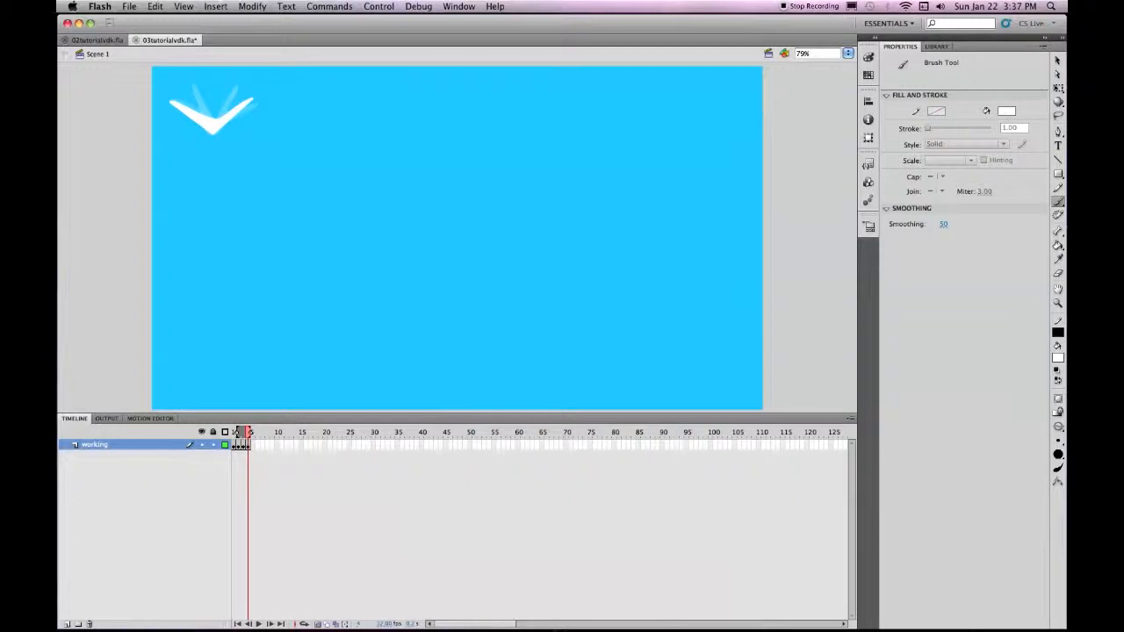
Insert a blank keyframe at frame 5 and paint the bird with its wings spread almost level
{"action": "left_click", "coordinate": [253, 445]}
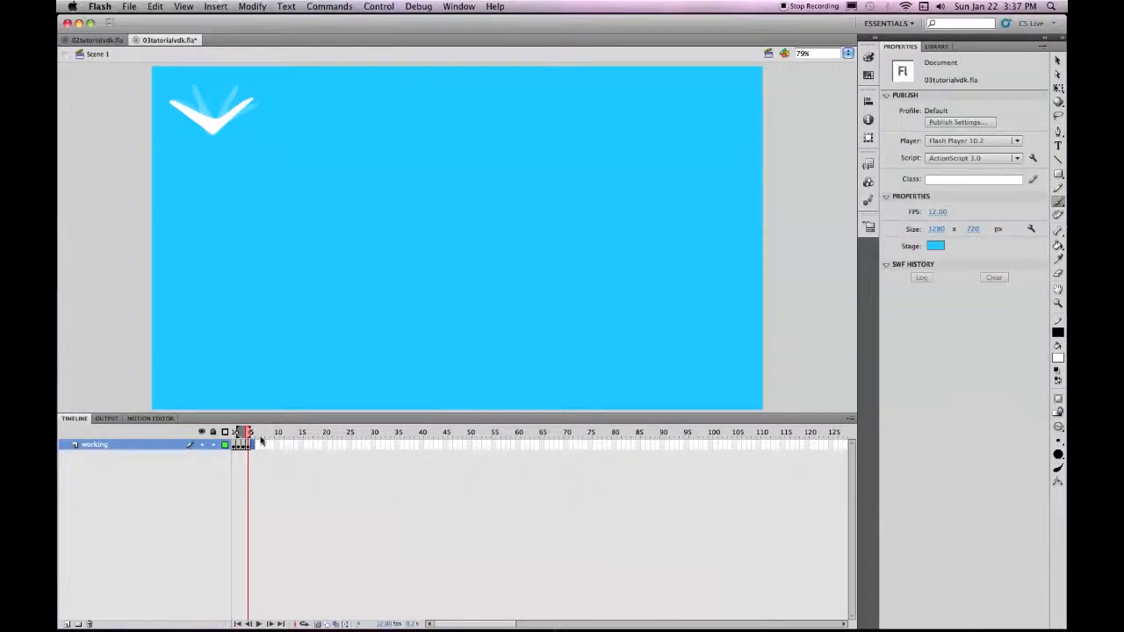
{"action": "key", "text": "F7"}
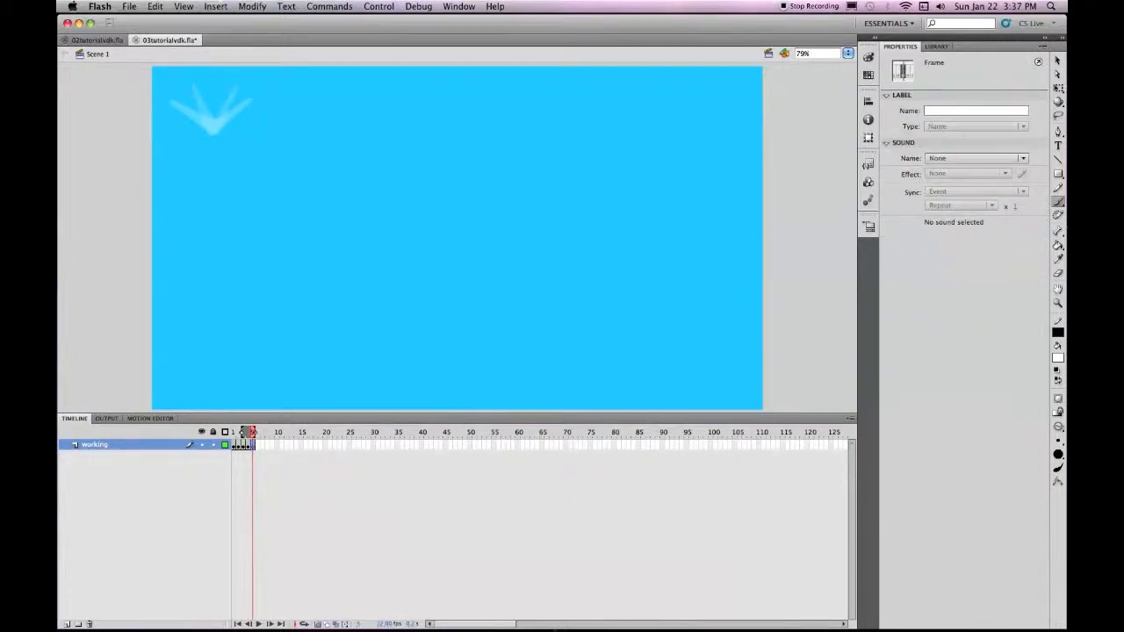
{"action": "mouse_move", "coordinate": [214, 121]}
{"action": "left_mouse_down"}
{"action": "mouse_move", "coordinate": [171, 127]}
{"action": "mouse_move", "coordinate": [256, 111]}
{"action": "left_mouse_up"}
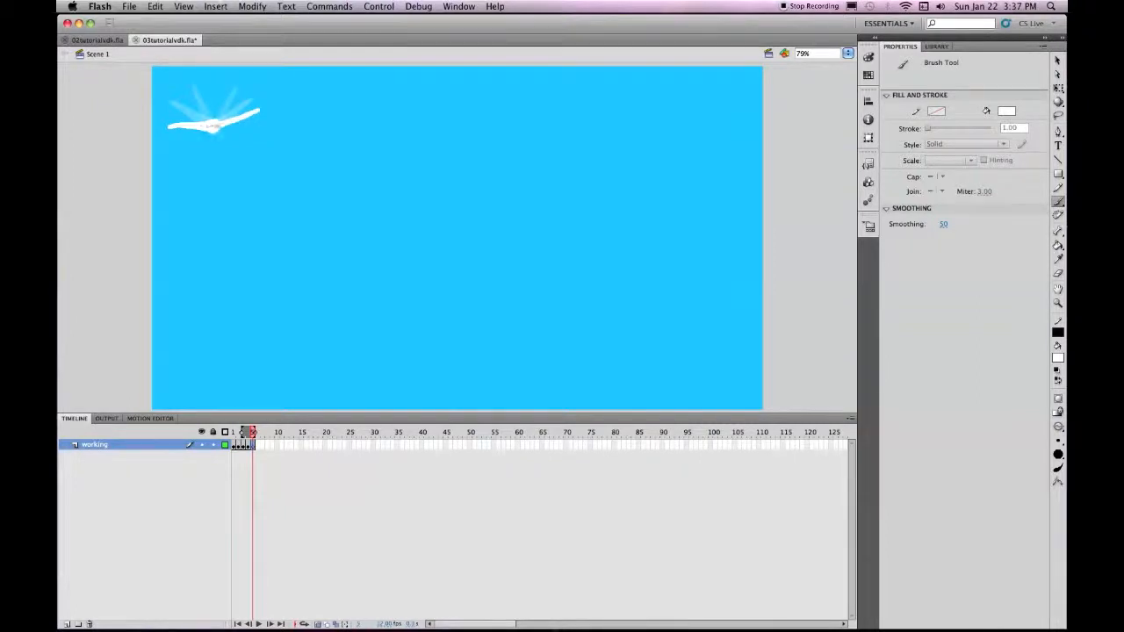
{"action": "left_click_drag", "start_coordinate": [257, 109], "coordinate": [217, 131]}
Insert a blank keyframe at frame 6 and paint the bird with its wings sloping slightly downward
{"action": "key", "text": "F7"}
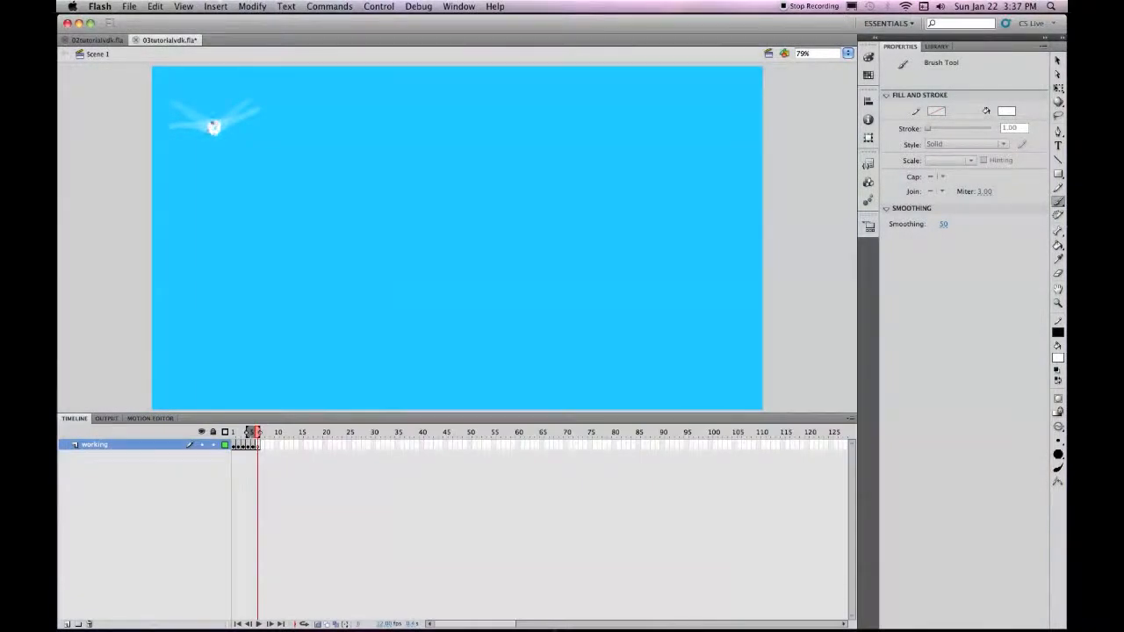
{"action": "left_click_drag", "start_coordinate": [213, 129], "coordinate": [178, 151]}
{"action": "mouse_move", "coordinate": [214, 129]}
{"action": "left_mouse_down"}
{"action": "mouse_move", "coordinate": [255, 136]}
{"action": "mouse_move", "coordinate": [195, 134]}
{"action": "left_mouse_up"}
Insert a blank keyframe at frame 7 and paint the bird with both wings curved steeply downward
{"action": "key", "text": "F7"}
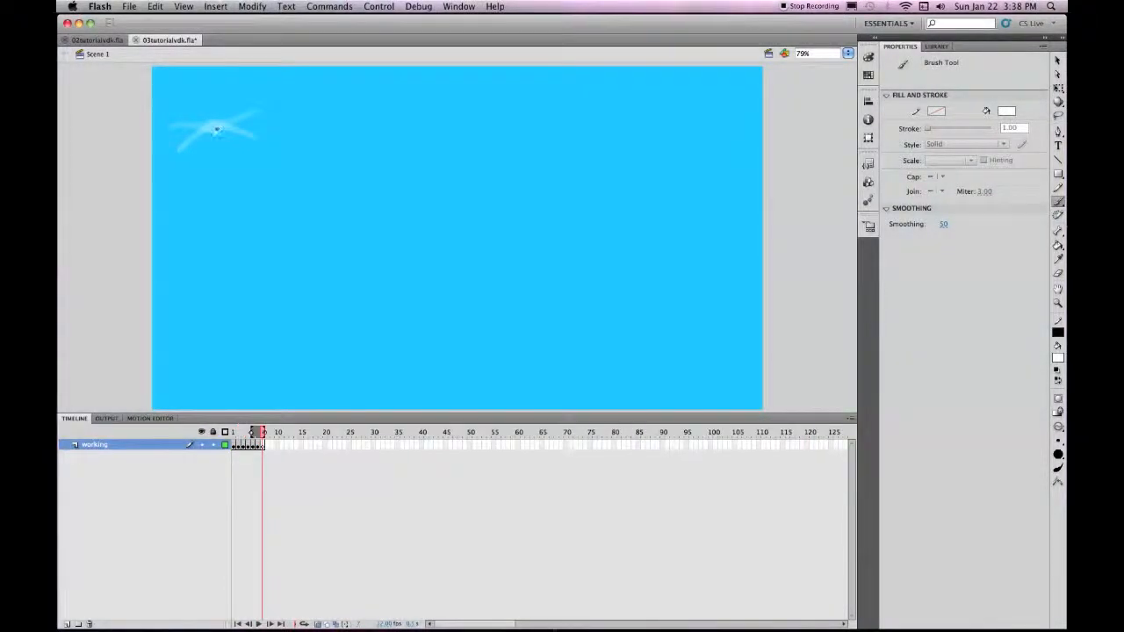
{"action": "mouse_move", "coordinate": [214, 127]}
{"action": "left_mouse_down"}
{"action": "mouse_move", "coordinate": [195, 156]}
{"action": "mouse_move", "coordinate": [206, 124]}
{"action": "left_mouse_up"}
{"action": "mouse_move", "coordinate": [218, 123]}
{"action": "left_mouse_down"}
{"action": "mouse_move", "coordinate": [230, 124]}
{"action": "mouse_move", "coordinate": [234, 154]}
{"action": "mouse_move", "coordinate": [228, 131]}
{"action": "left_mouse_up"}
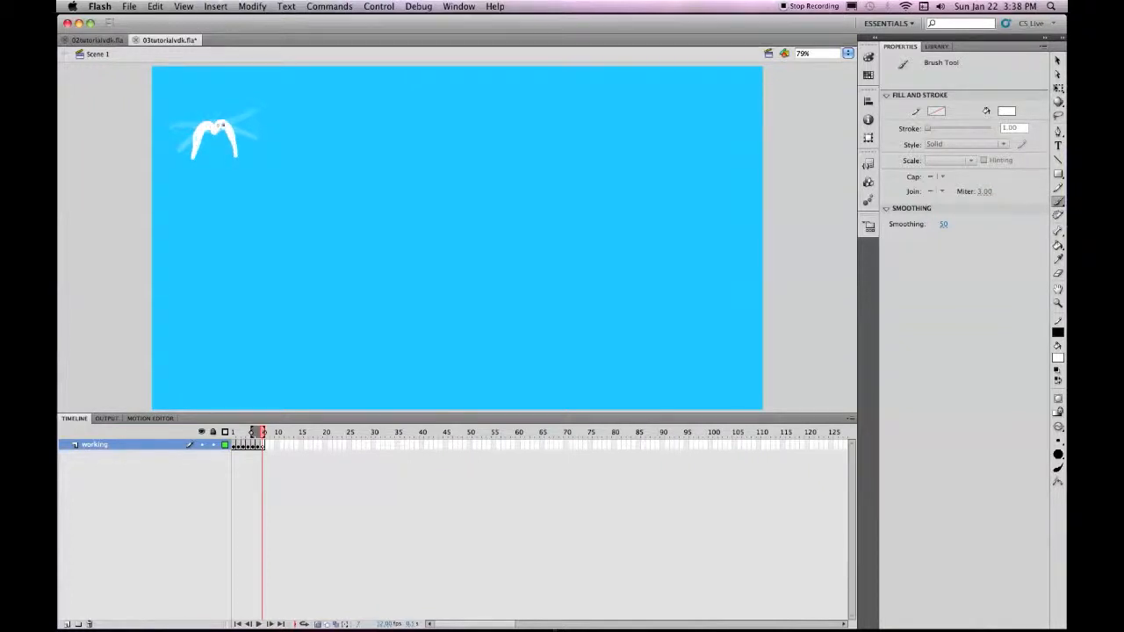
{"action": "left_click_drag", "start_coordinate": [217, 131], "coordinate": [214, 132]}
Insert a blank keyframe at frame 8 and paint the bird with its downward wings spread wider than in frame 7
{"action": "key", "text": "F7"}
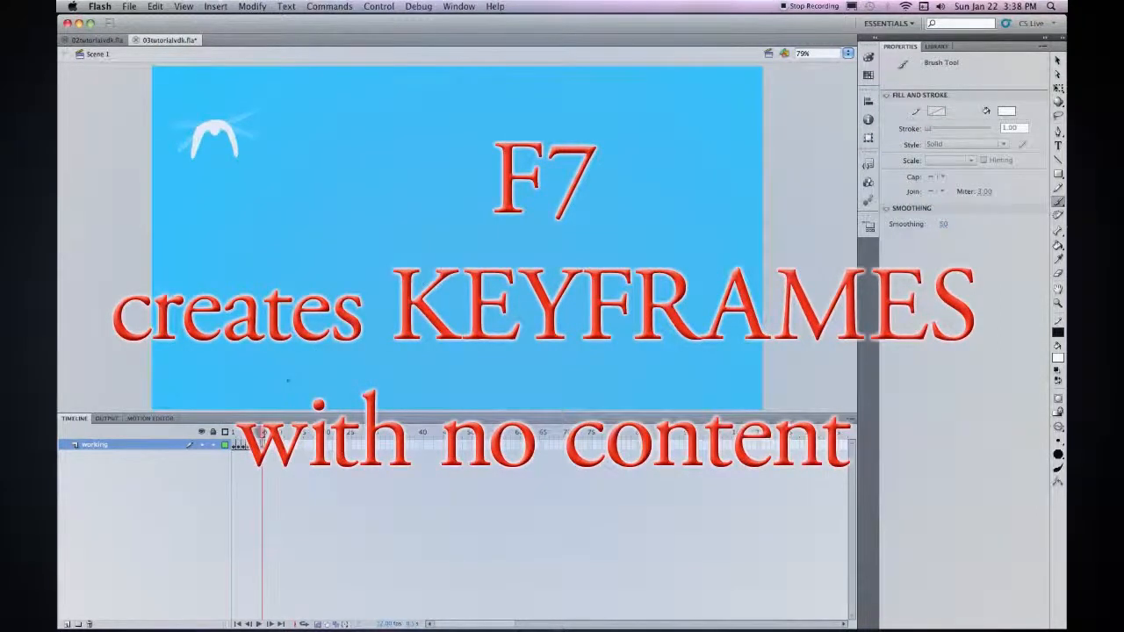
{"action": "key", "text": "F7"}
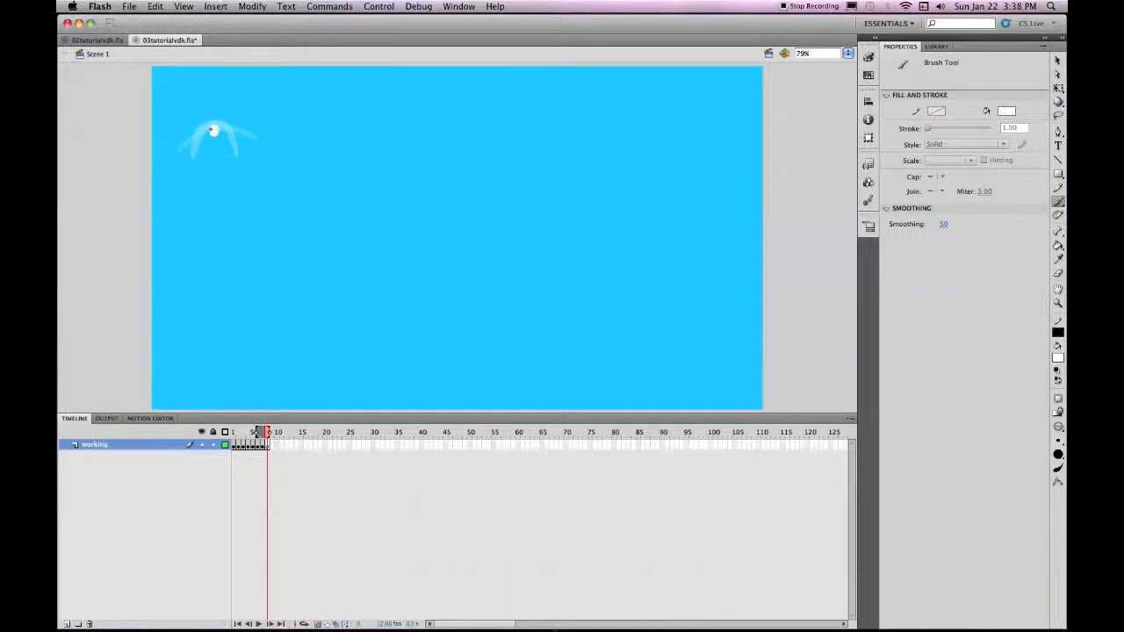
{"action": "left_click_drag", "start_coordinate": [212, 130], "coordinate": [177, 146]}
{"action": "left_click_drag", "start_coordinate": [227, 130], "coordinate": [242, 149]}
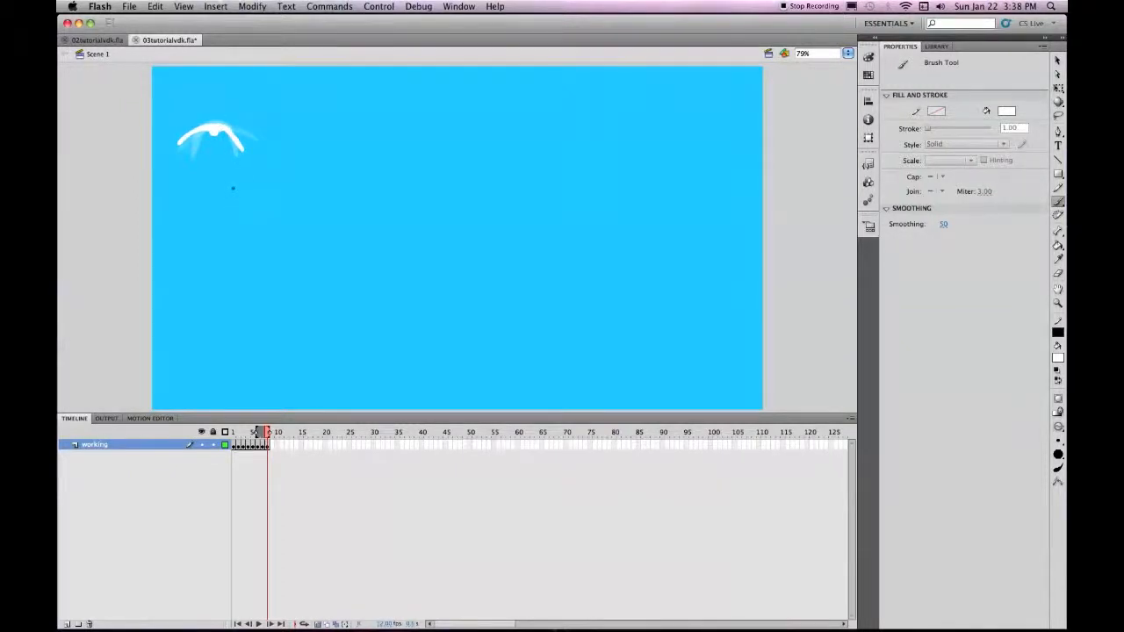
Insert a blank keyframe at frame 9 and paint the bird with its left wing raised and its right wing sloping down
{"action": "key", "text": "F7"}
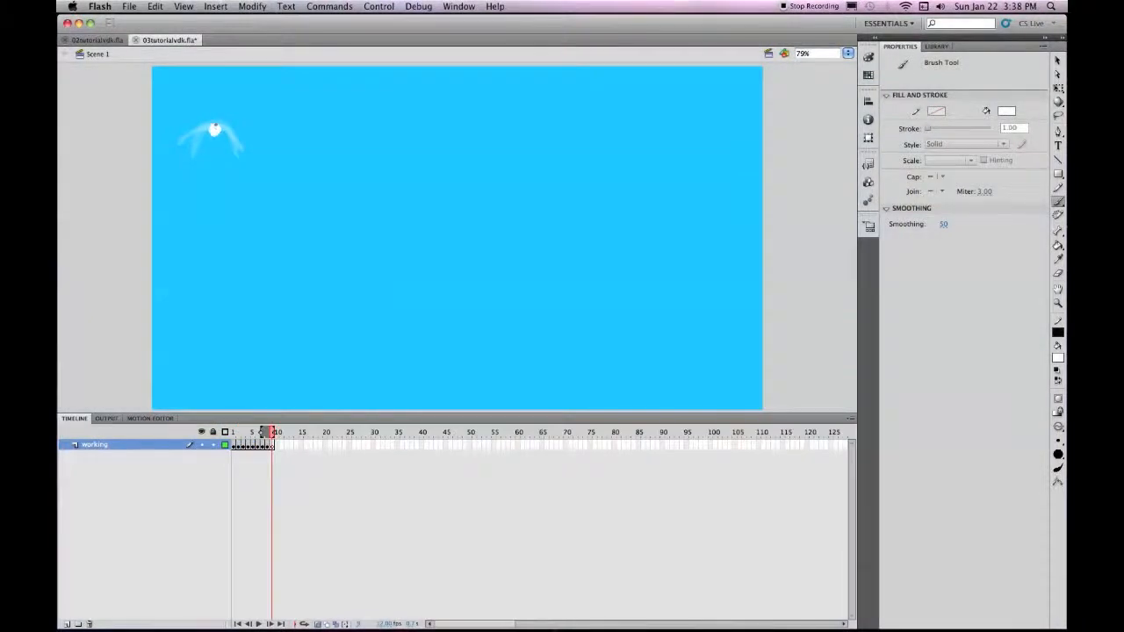
{"action": "mouse_move", "coordinate": [174, 106]}
{"action": "left_mouse_down"}
{"action": "mouse_move", "coordinate": [249, 146]}
{"action": "mouse_move", "coordinate": [225, 133]}
{"action": "left_mouse_up"}
{"action": "left_click", "coordinate": [1057, 59]}
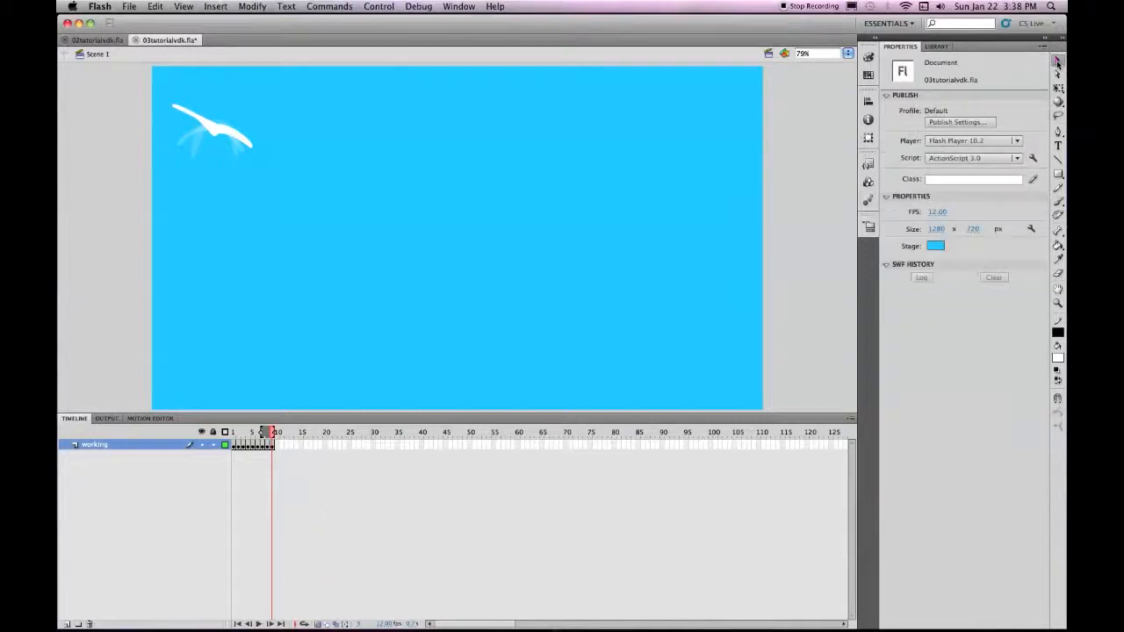
Turn off onion skinning and enable loop playback for the timeline
{"action": "left_click", "coordinate": [306, 624]}
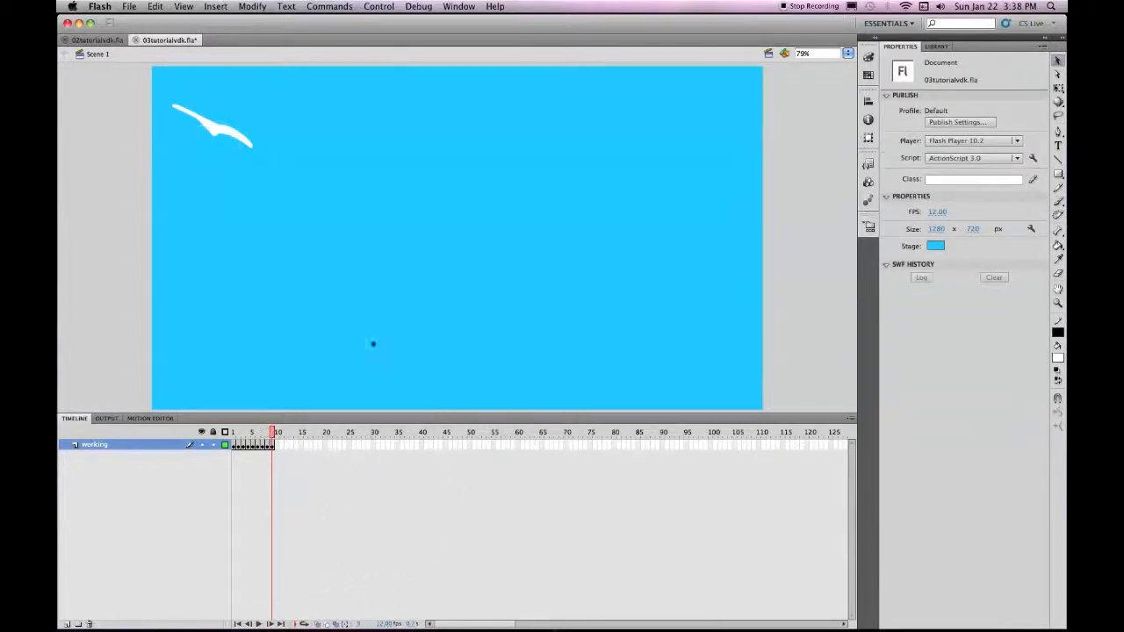
{"action": "left_click", "coordinate": [380, 7]}
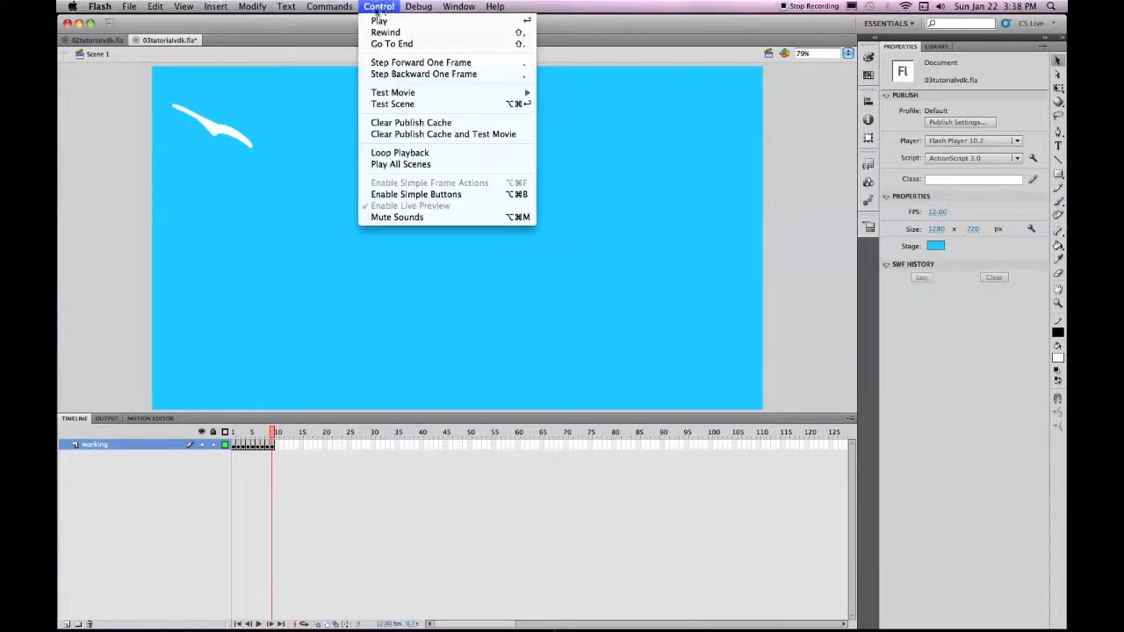
{"action": "left_click", "coordinate": [395, 154]}
Play the wing-flapping animation in a loop, stop it, and scrub through the painted frames from frame 1
{"action": "key", "text": "Return"}
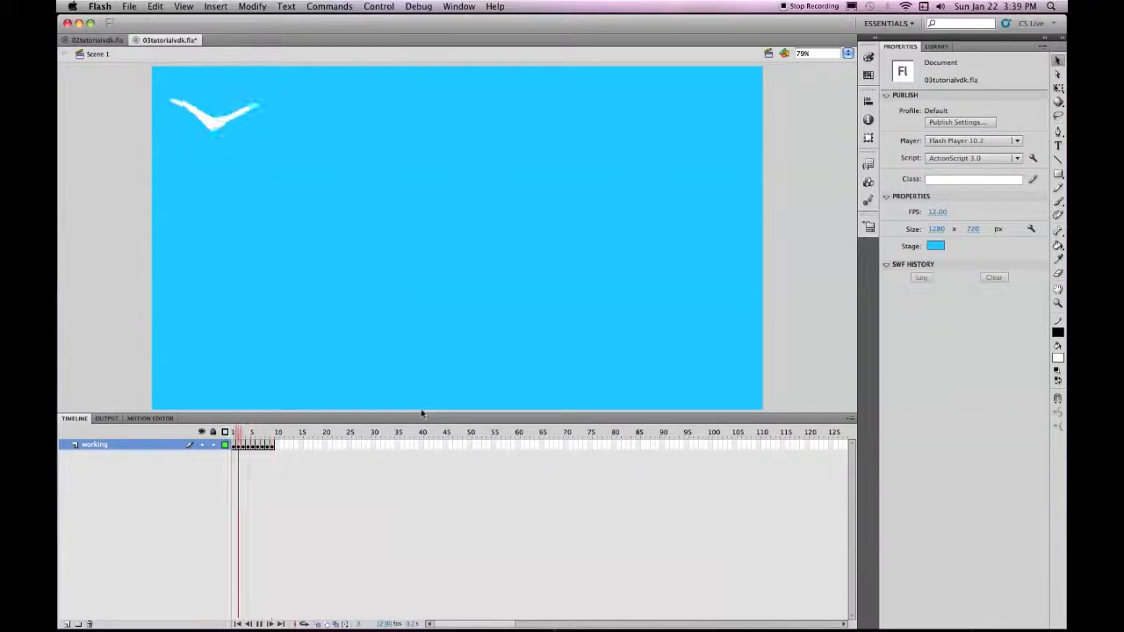
{"action": "key", "text": "Return"}
{"action": "left_click", "coordinate": [234, 431]}
{"action": "left_click_drag", "start_coordinate": [233, 432], "coordinate": [281, 436]}
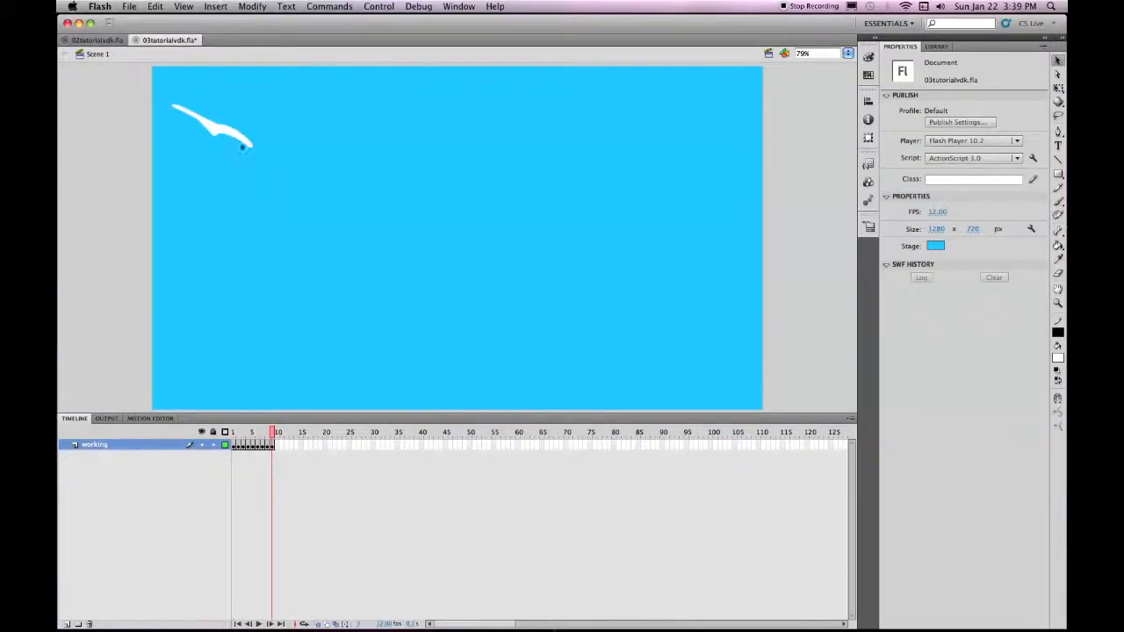
Remove frame 9 from the working layer
{"action": "left_click", "coordinate": [269, 446]}
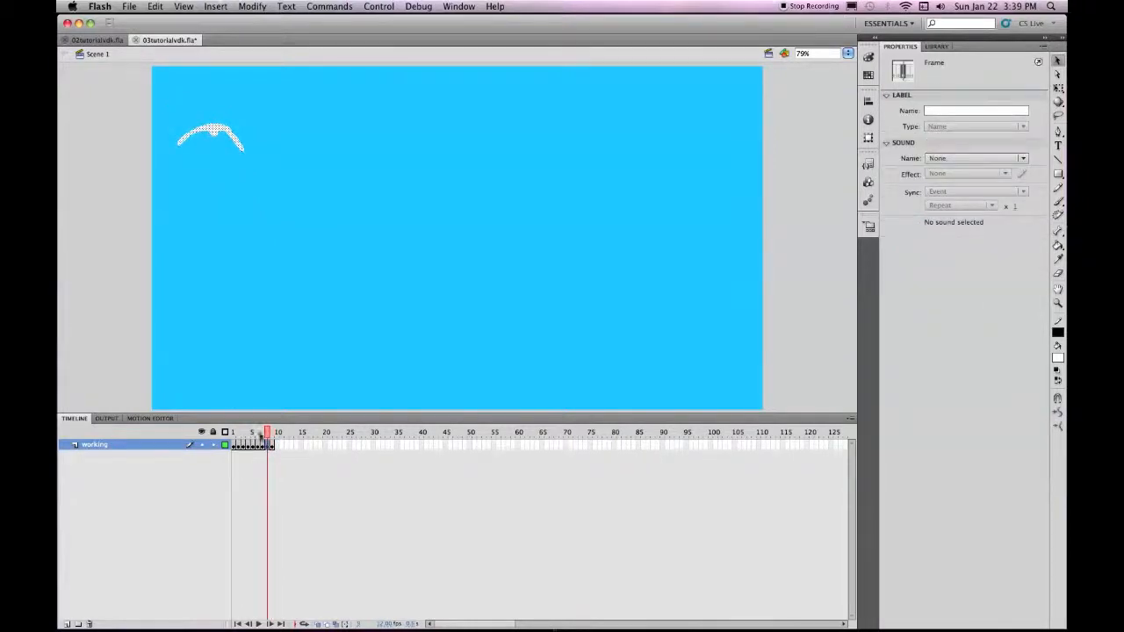
{"action": "left_click", "coordinate": [271, 447]}
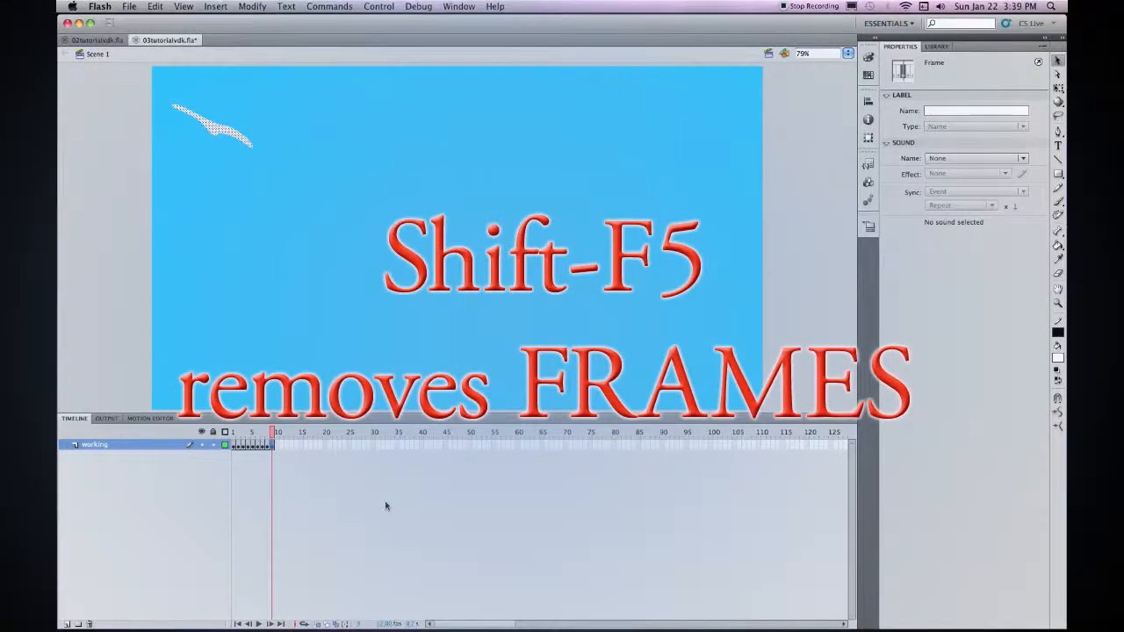
{"action": "key", "text": "shift+F5"}
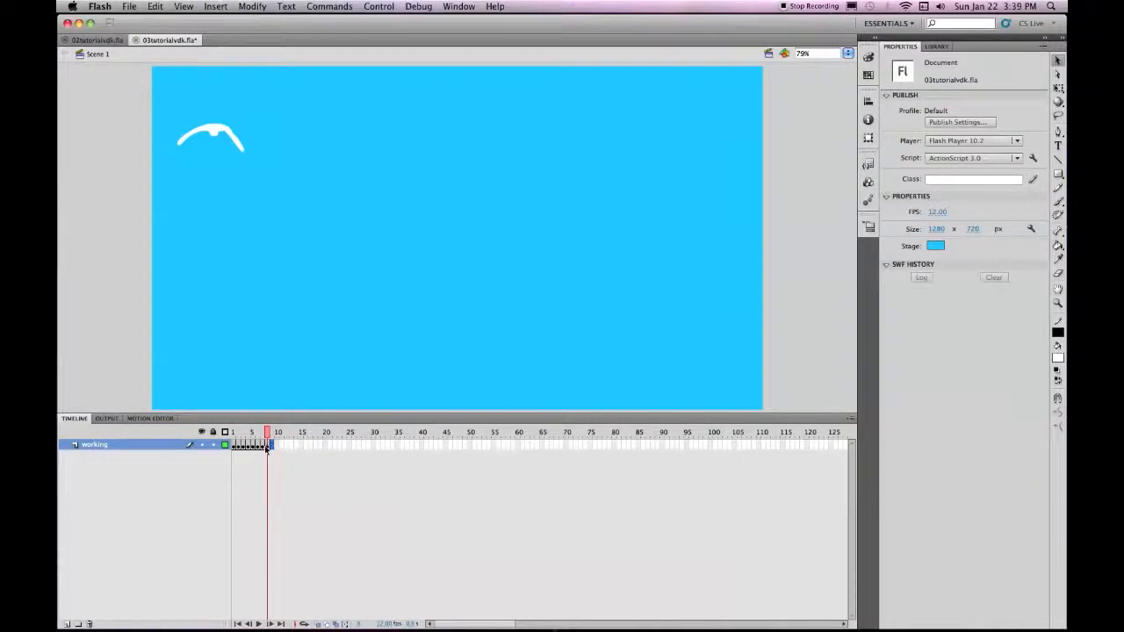
Select frames 1 to 8 of the working layer and copy them as timeline frames
{"action": "left_click_drag", "start_coordinate": [269, 445], "coordinate": [236, 446]}
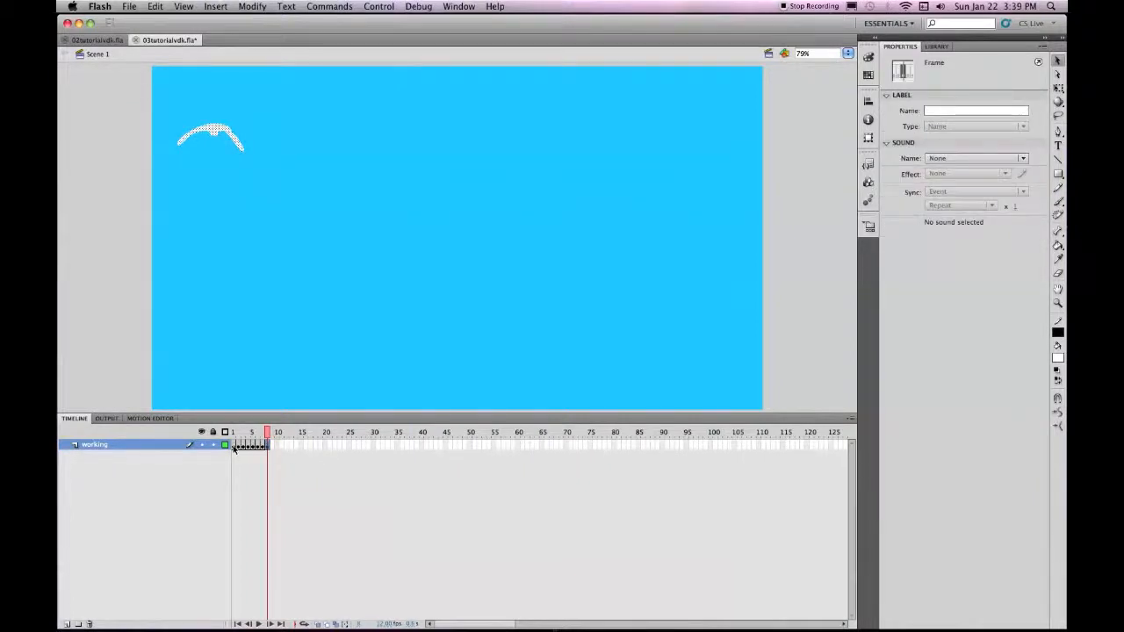
{"action": "left_click", "coordinate": [234, 448], "text": "shift"}
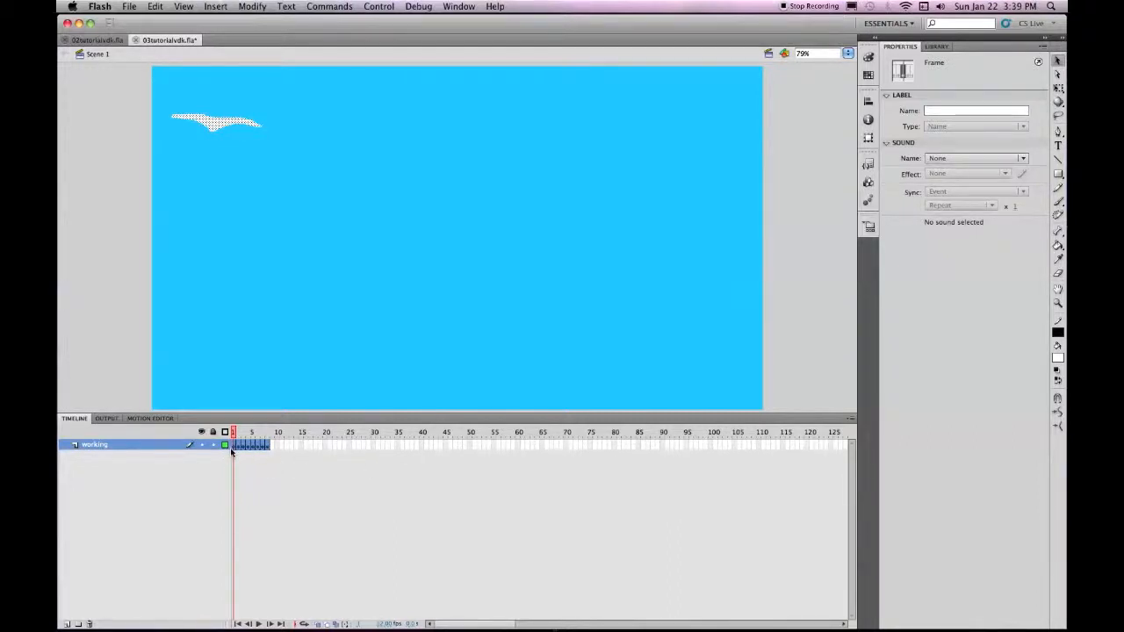
{"action": "left_click", "coordinate": [156, 7]}
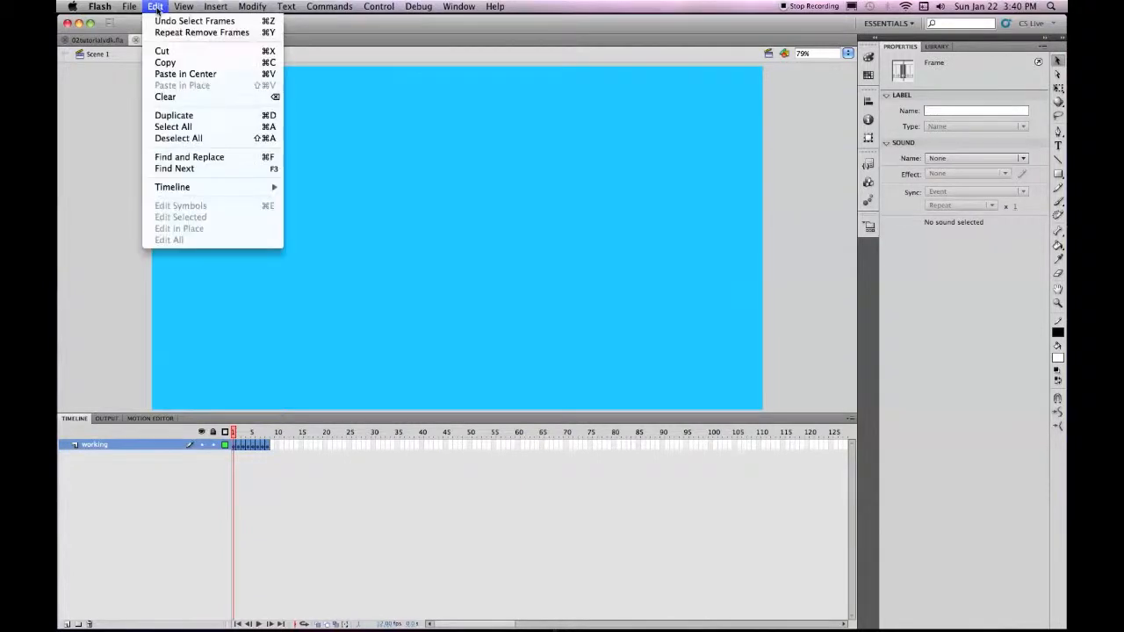
{"action": "mouse_move", "coordinate": [184, 188]}
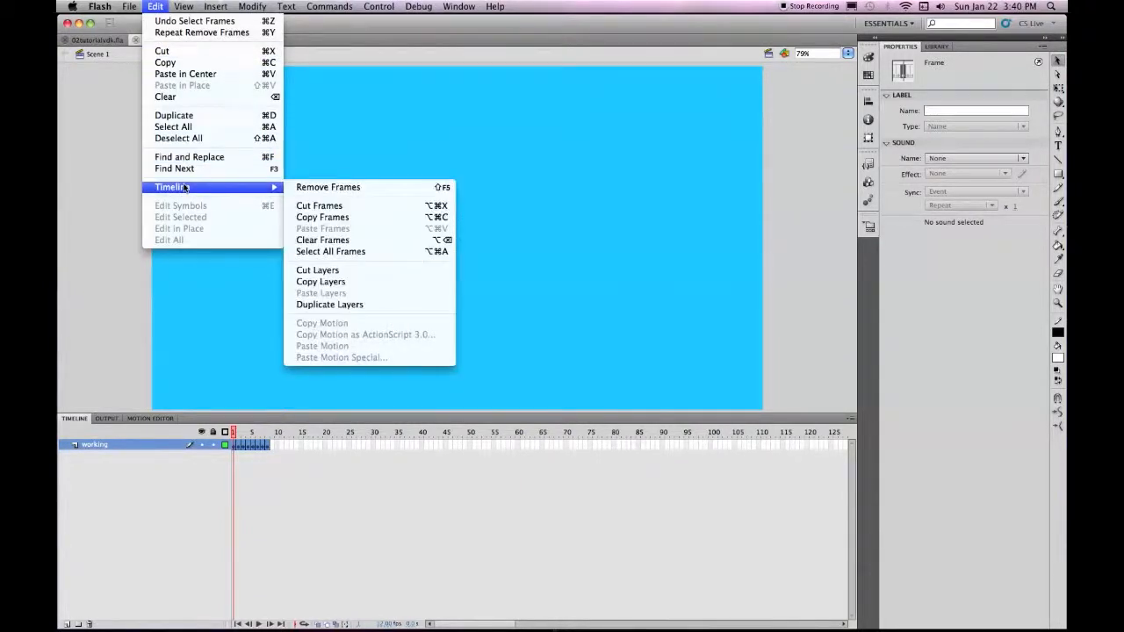
{"action": "left_click", "coordinate": [316, 218]}
Create a new library symbol named flyingBird with the type Graphic
{"action": "left_click", "coordinate": [936, 47]}
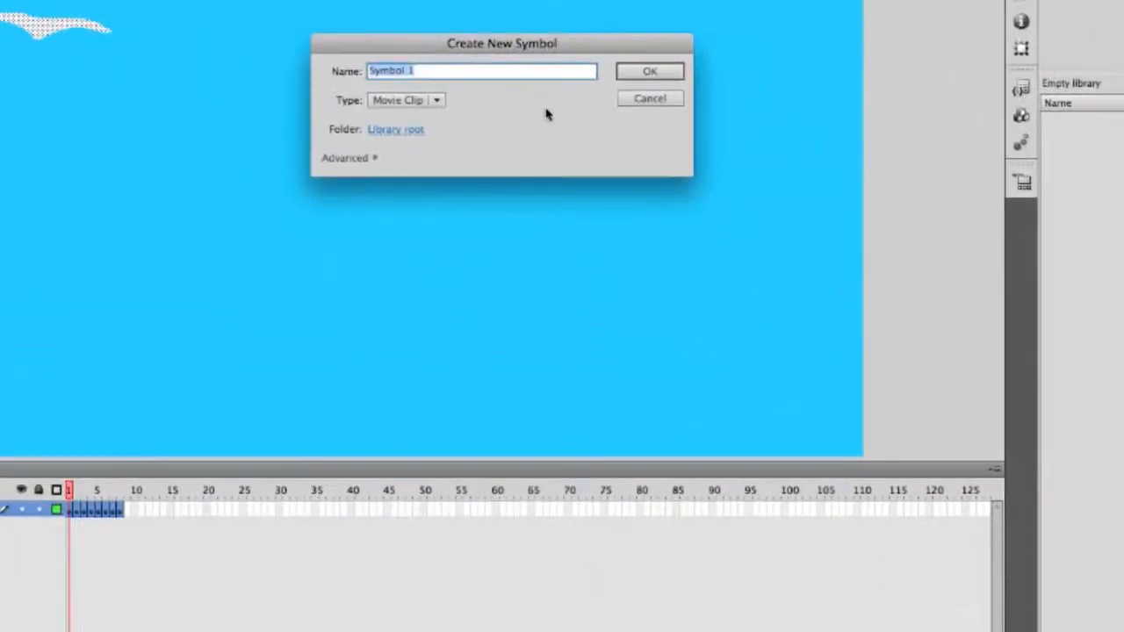
{"action": "type", "text": "flyingBird"}
{"action": "left_click", "coordinate": [437, 103]}
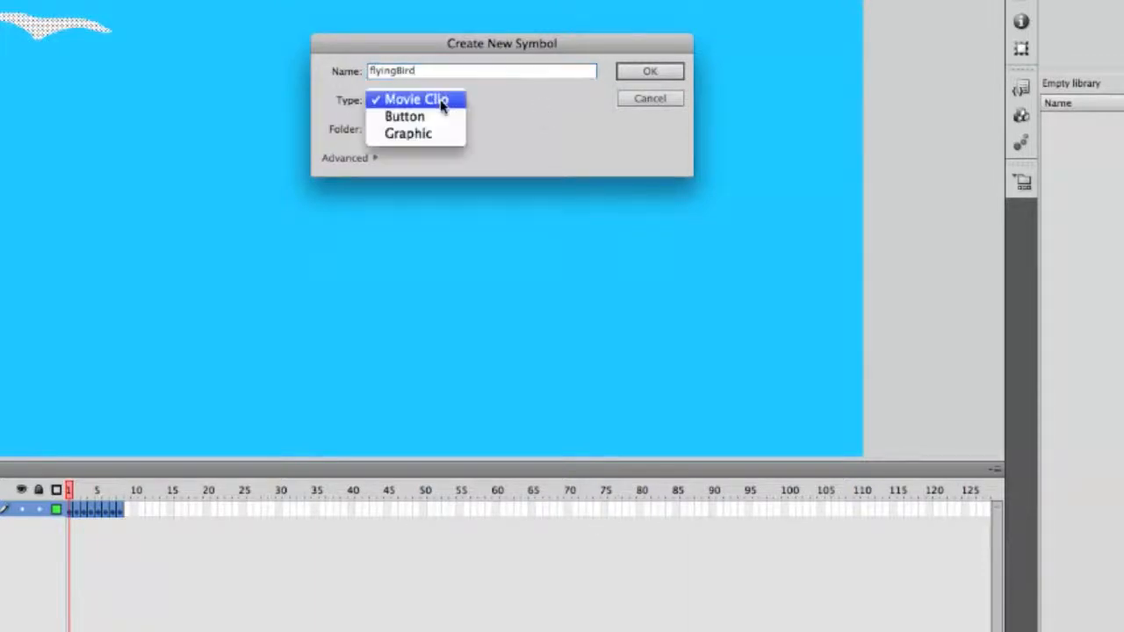
{"action": "left_click", "coordinate": [424, 133]}
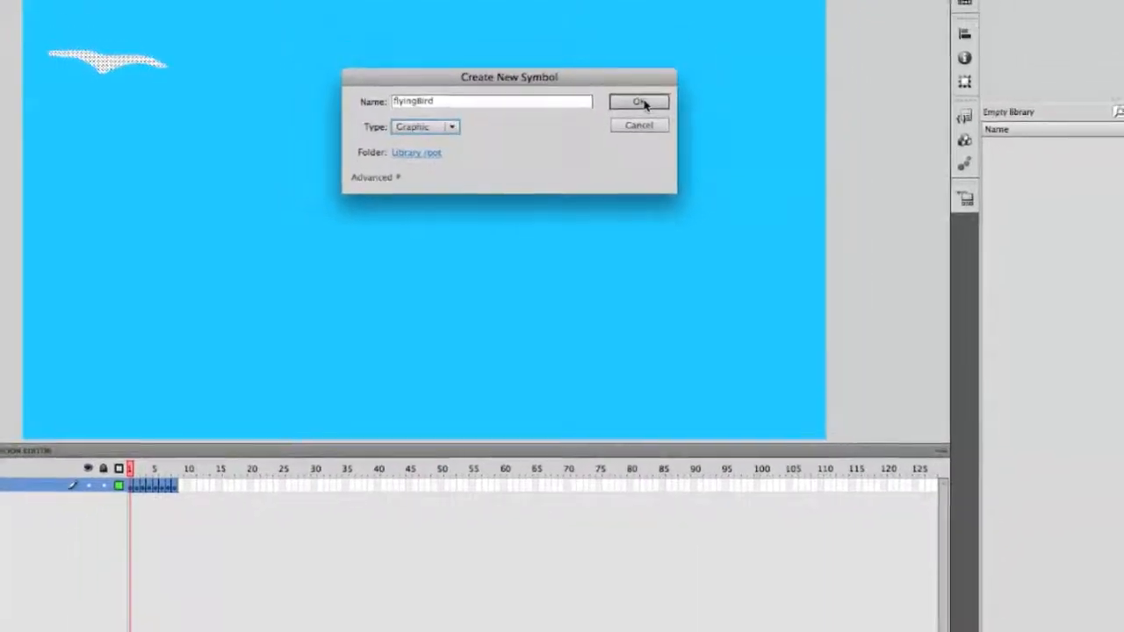
{"action": "left_click", "coordinate": [636, 114]}
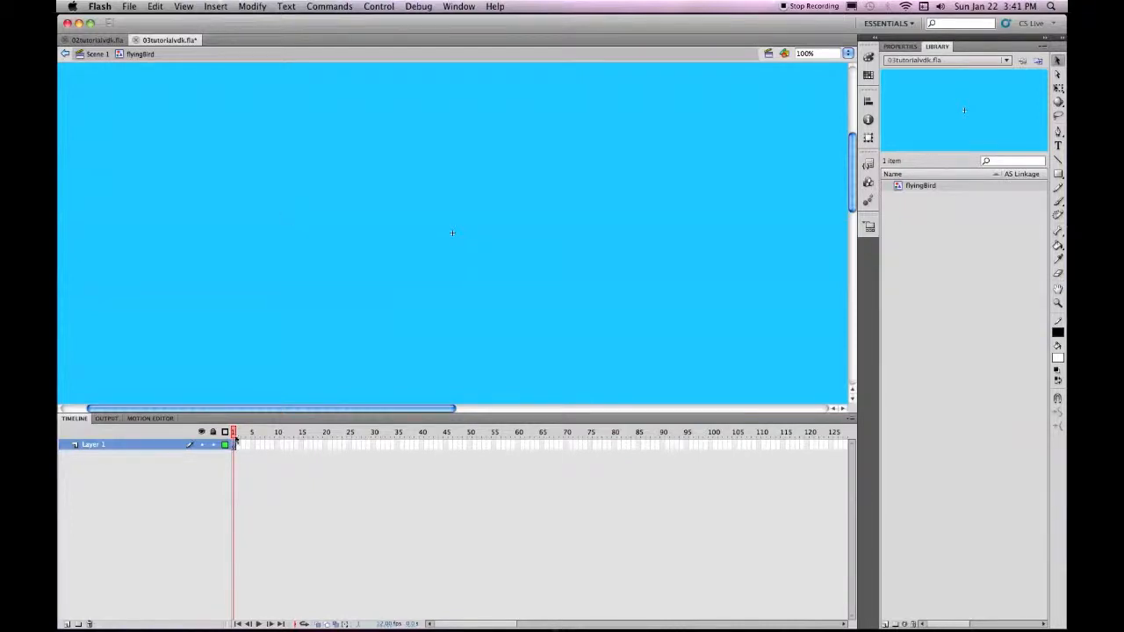
Paste the copied frames into the flyingBird symbol's timeline at frame 1 and save the document
{"action": "left_click", "coordinate": [155, 7]}
{"action": "mouse_move", "coordinate": [206, 191]}
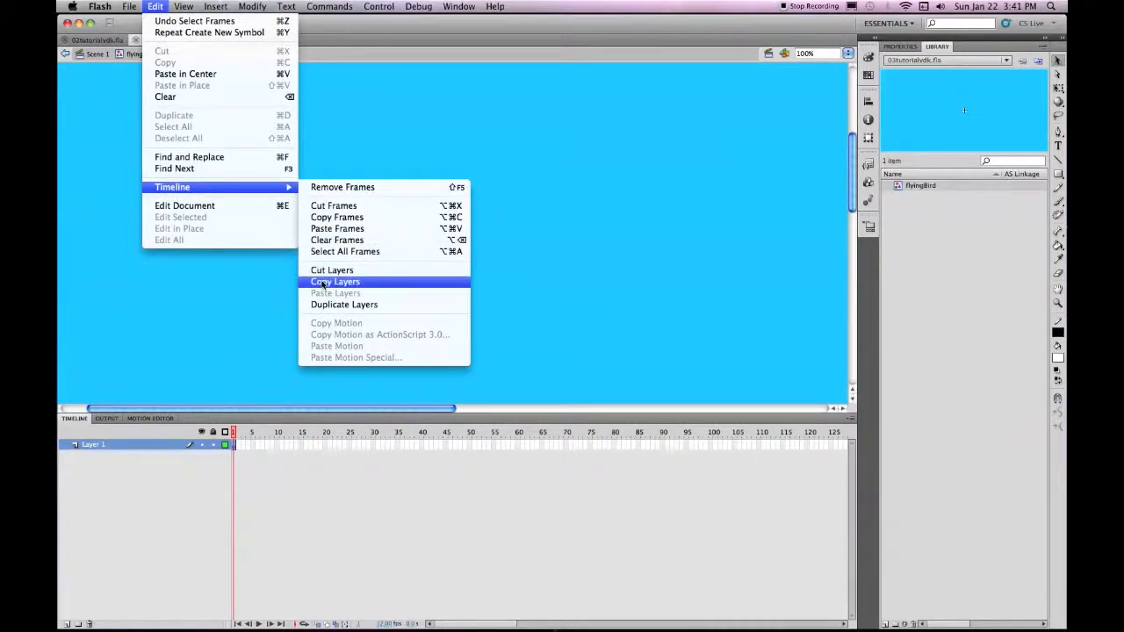
{"action": "left_click", "coordinate": [332, 229]}
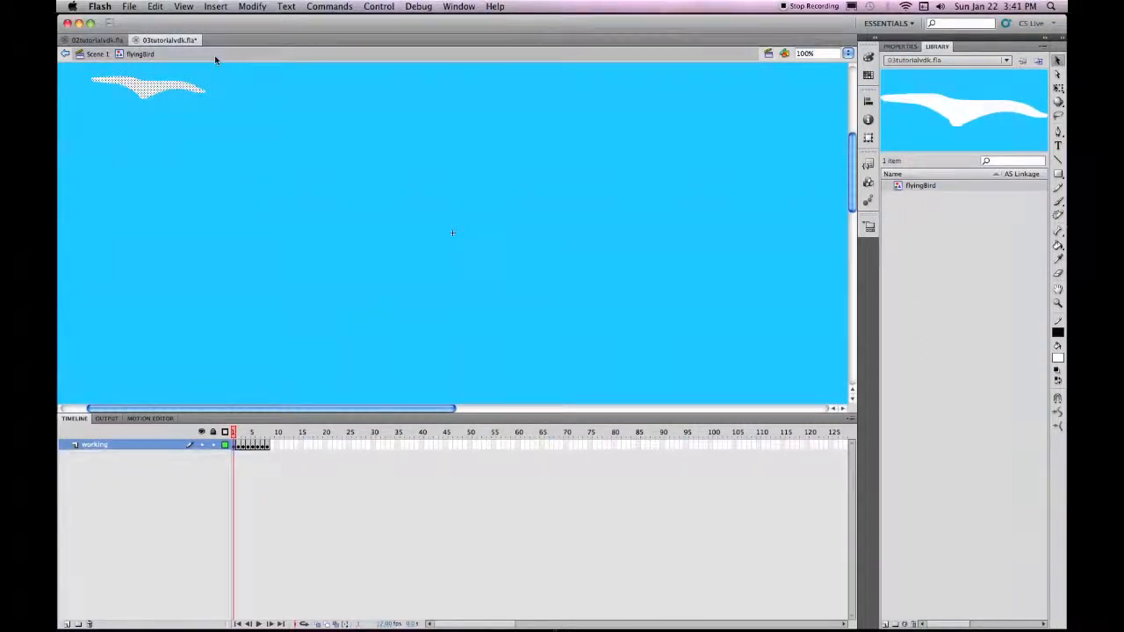
{"action": "key", "text": "super+s"}
Return to Scene 1 and add a layer named flyingBird above the working layer
{"action": "left_click", "coordinate": [93, 54]}
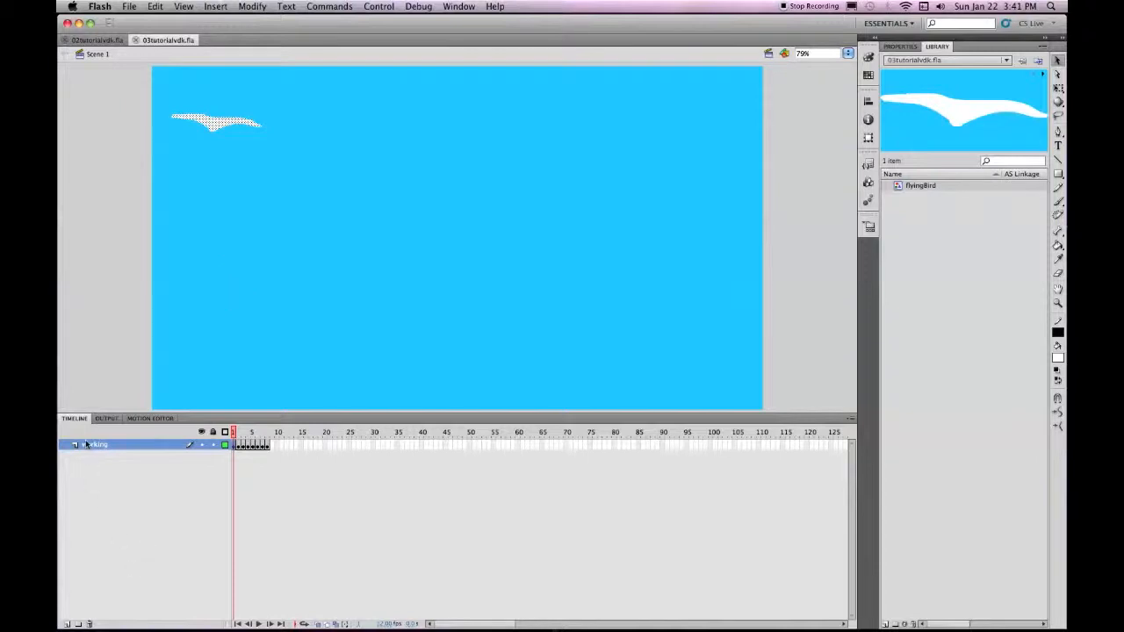
{"action": "left_click", "coordinate": [67, 623]}
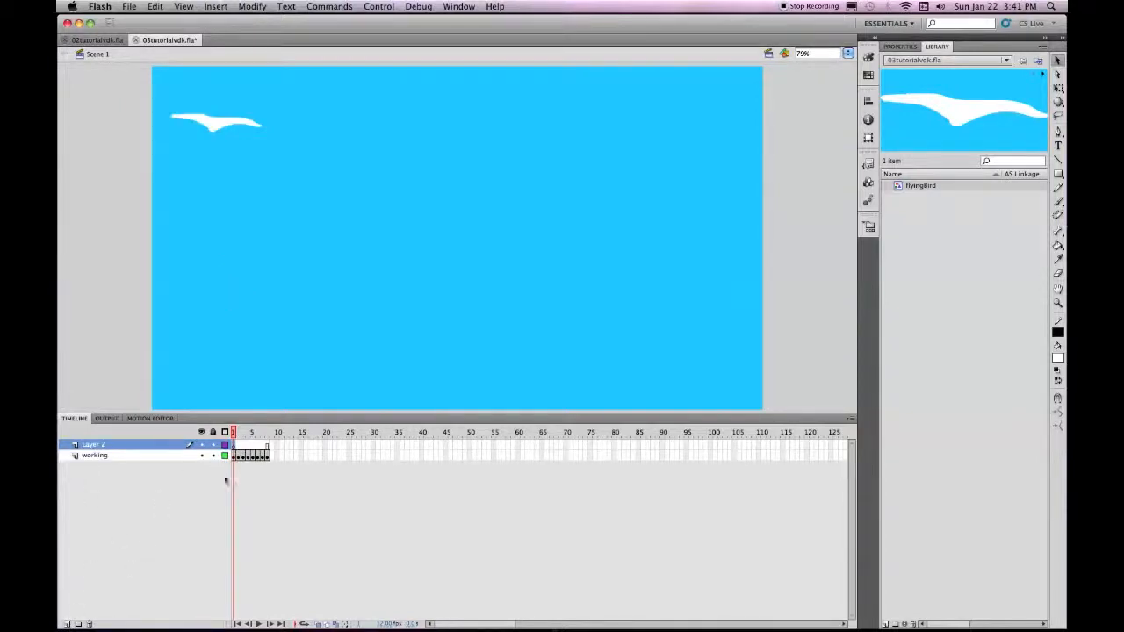
{"action": "double_click", "coordinate": [93, 445]}
{"action": "type", "text": "flyingBird"}
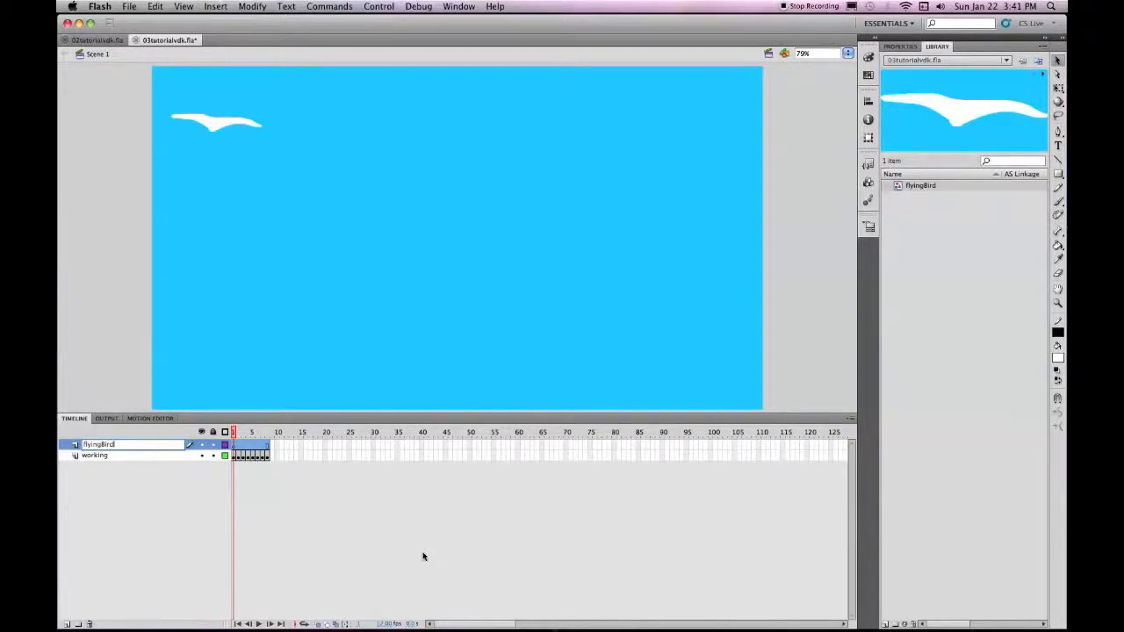
Extend the flyingBird layer to frame 30
{"action": "left_click", "coordinate": [372, 446]}
{"action": "key", "text": "Return"}
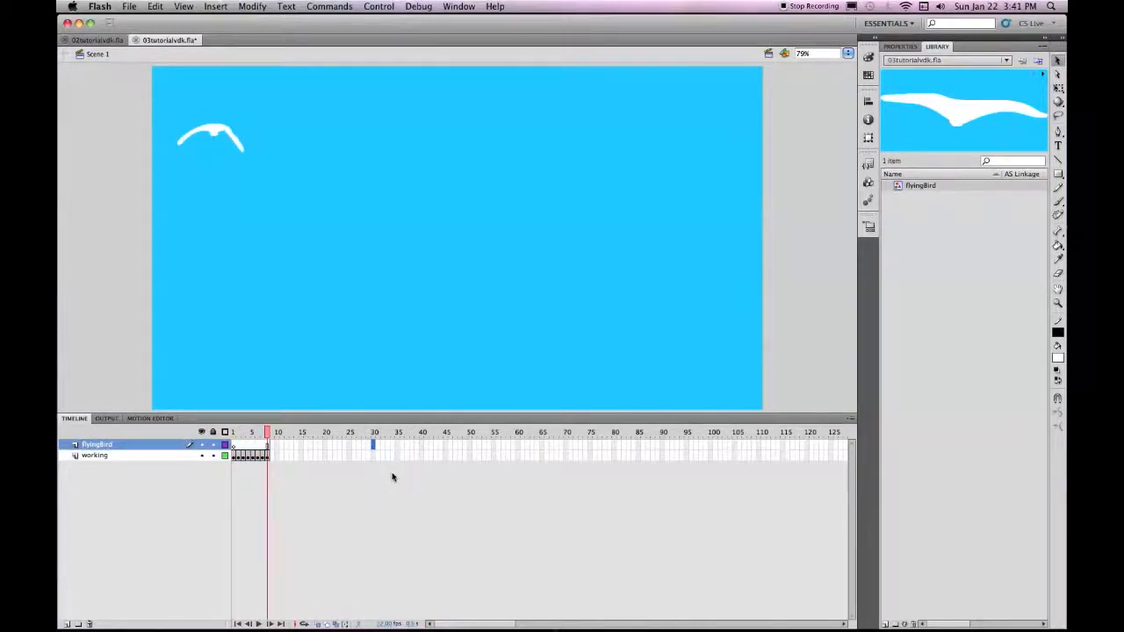
{"action": "key", "text": "F5"}
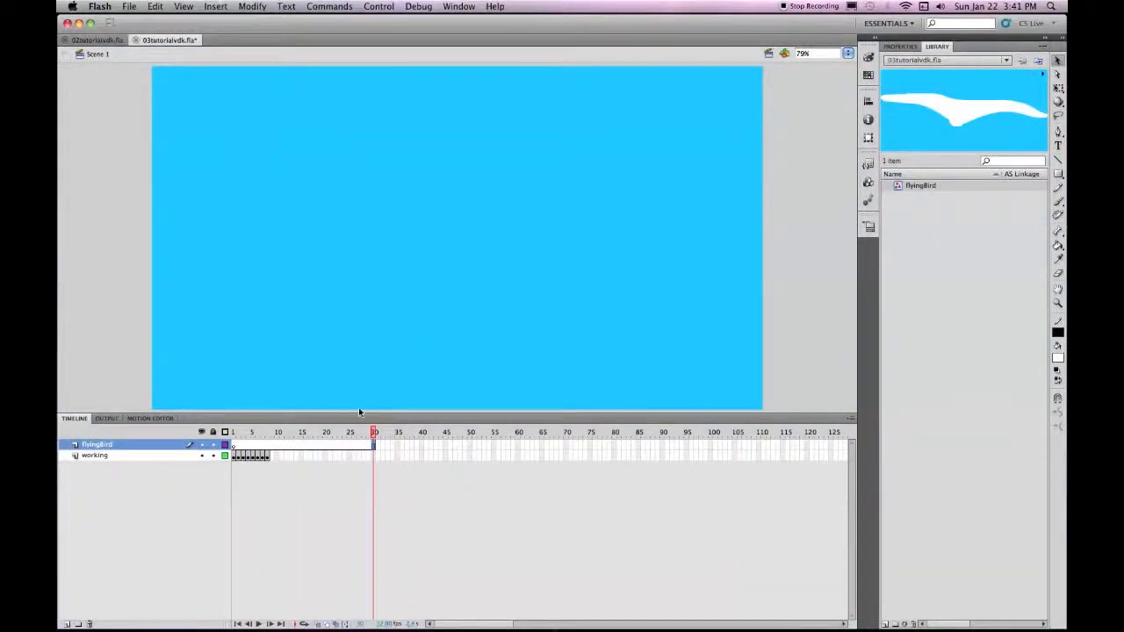
Place an instance of the flyingBird symbol on frame 1 of the flyingBird layer, aligned over the painted bird
{"action": "left_click", "coordinate": [234, 446]}
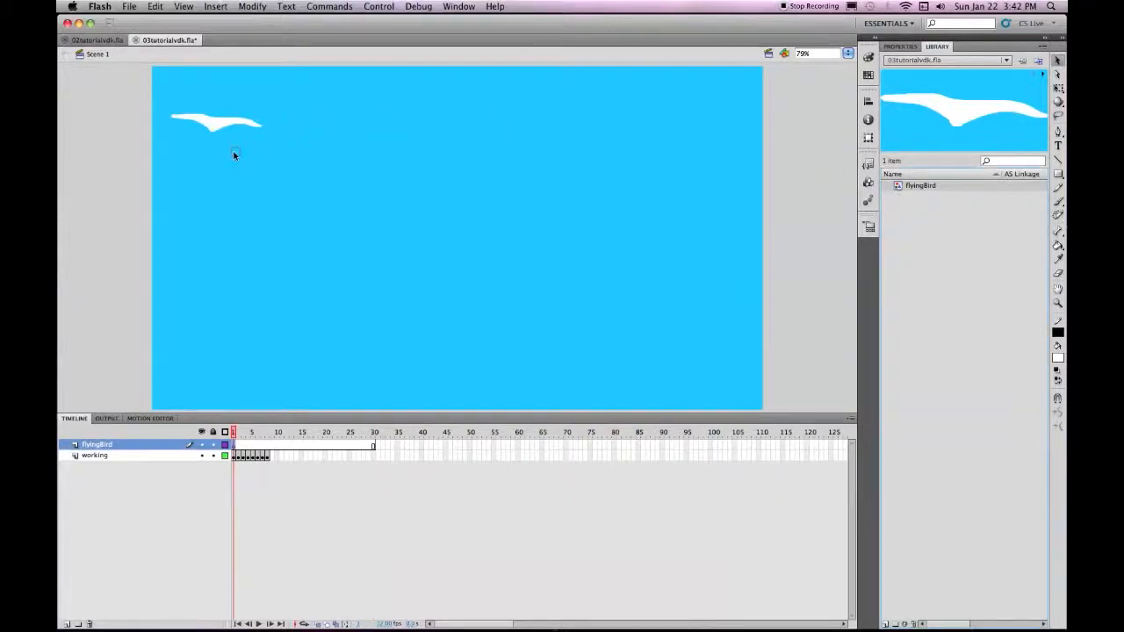
{"action": "left_click", "coordinate": [212, 127]}
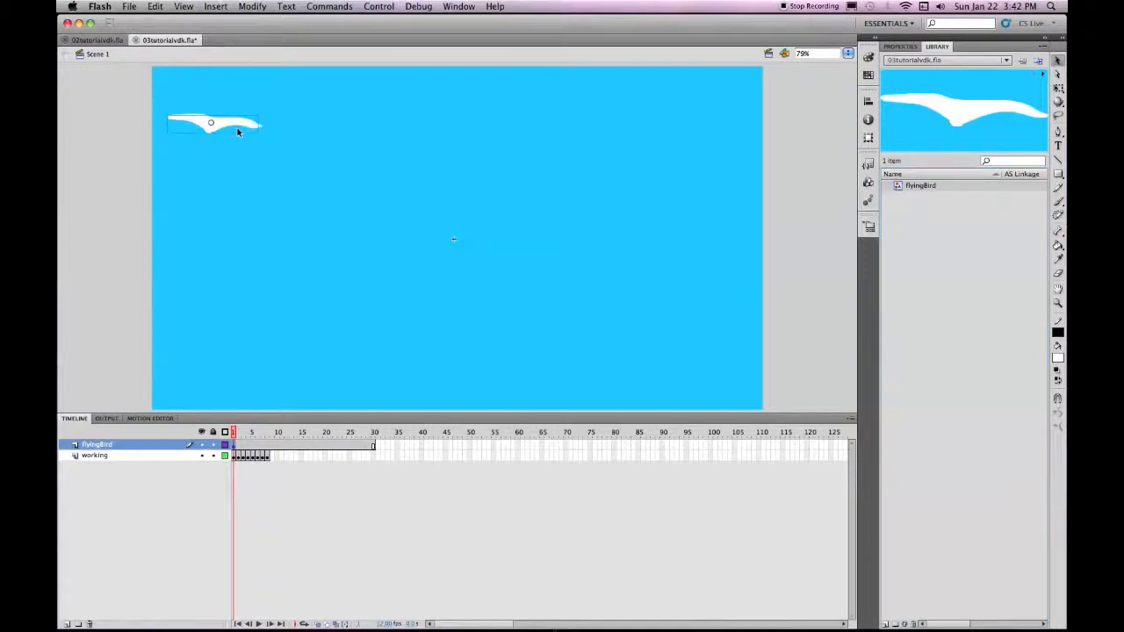
{"action": "left_click_drag", "start_coordinate": [208, 129], "coordinate": [212, 129]}
Create a motion tween on the flyingBird layer with frame 30 as the current frame
{"action": "left_click", "coordinate": [373, 447]}
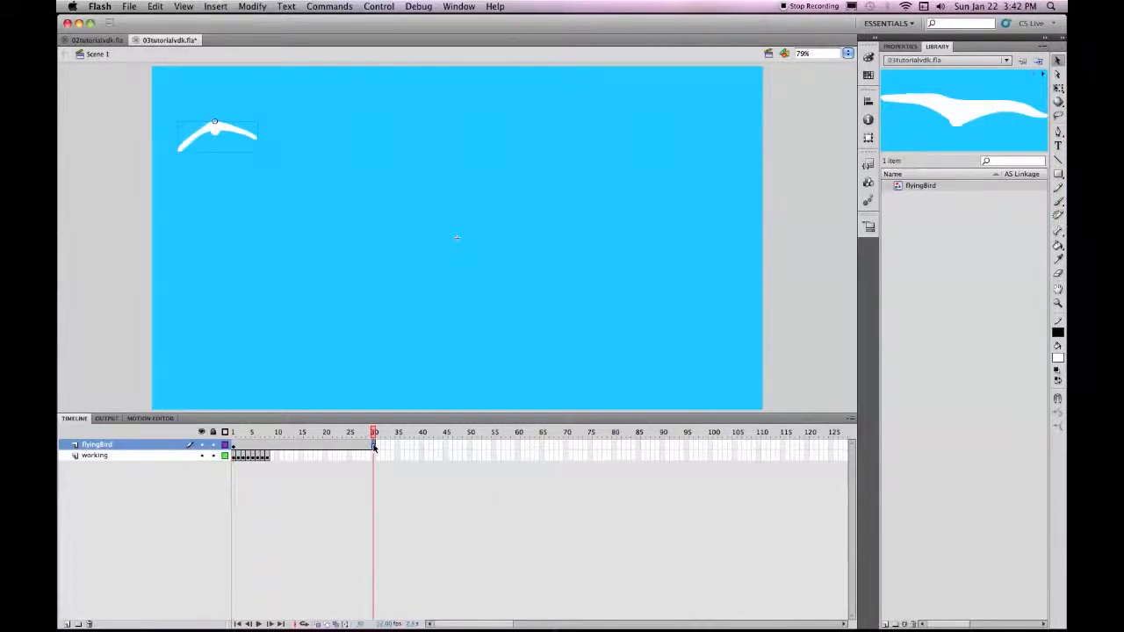
{"action": "right_click", "coordinate": [374, 448]}
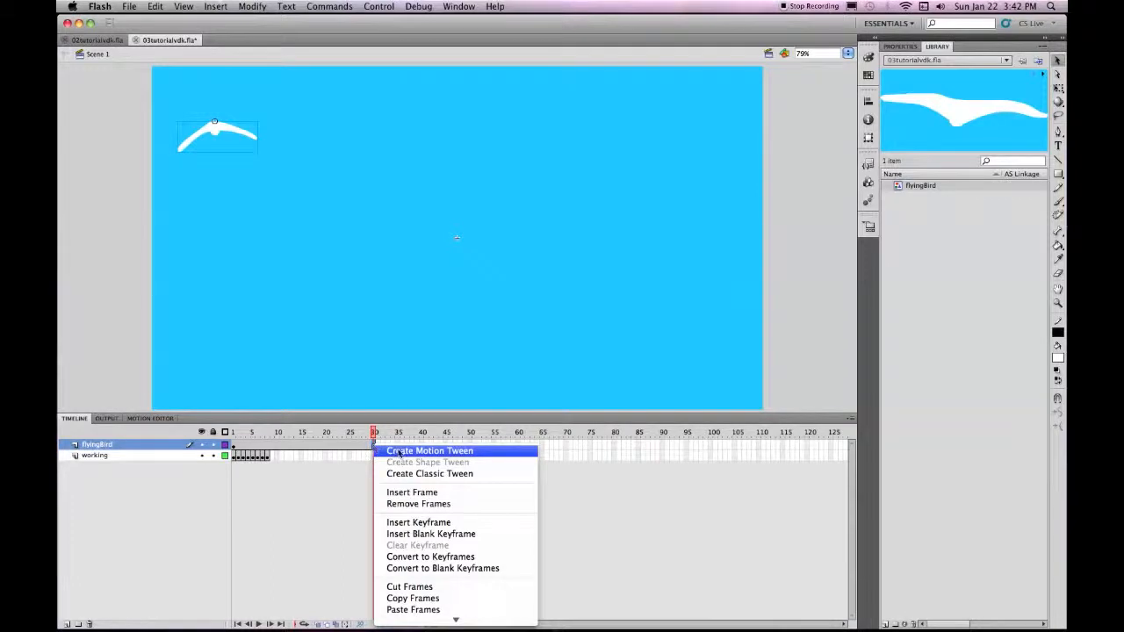
{"action": "left_click", "coordinate": [404, 453]}
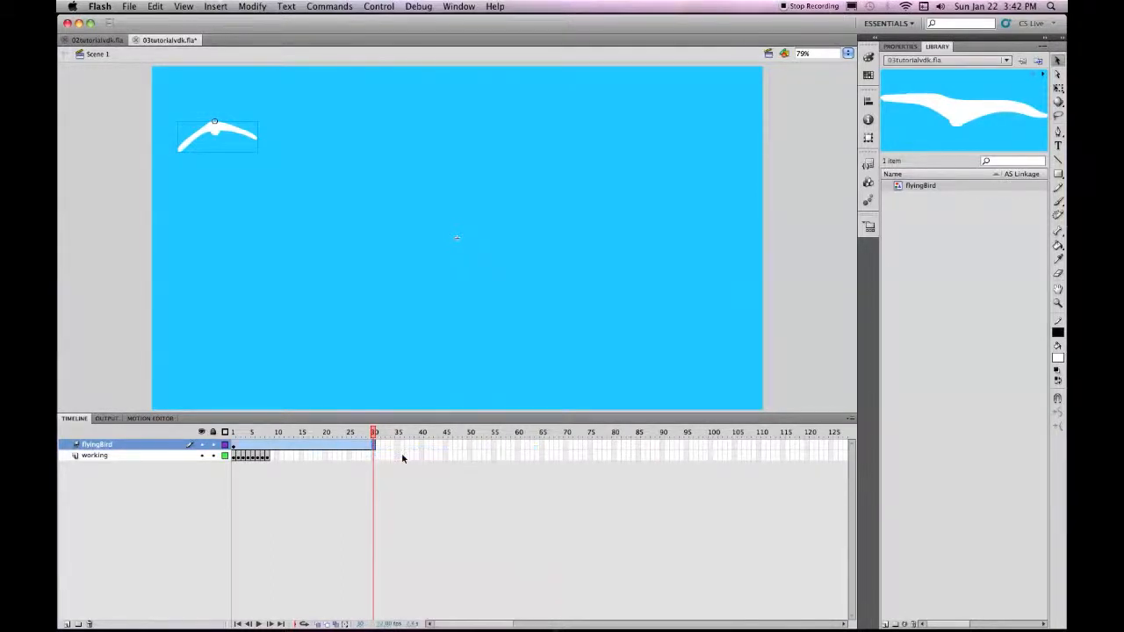
Move the bird at frame 30 straight across to the stage's upper right area and save the document
{"action": "left_click", "coordinate": [1058, 61]}
{"action": "left_click_drag", "start_coordinate": [220, 130], "coordinate": [705, 125]}
{"action": "key", "text": "super+s"}
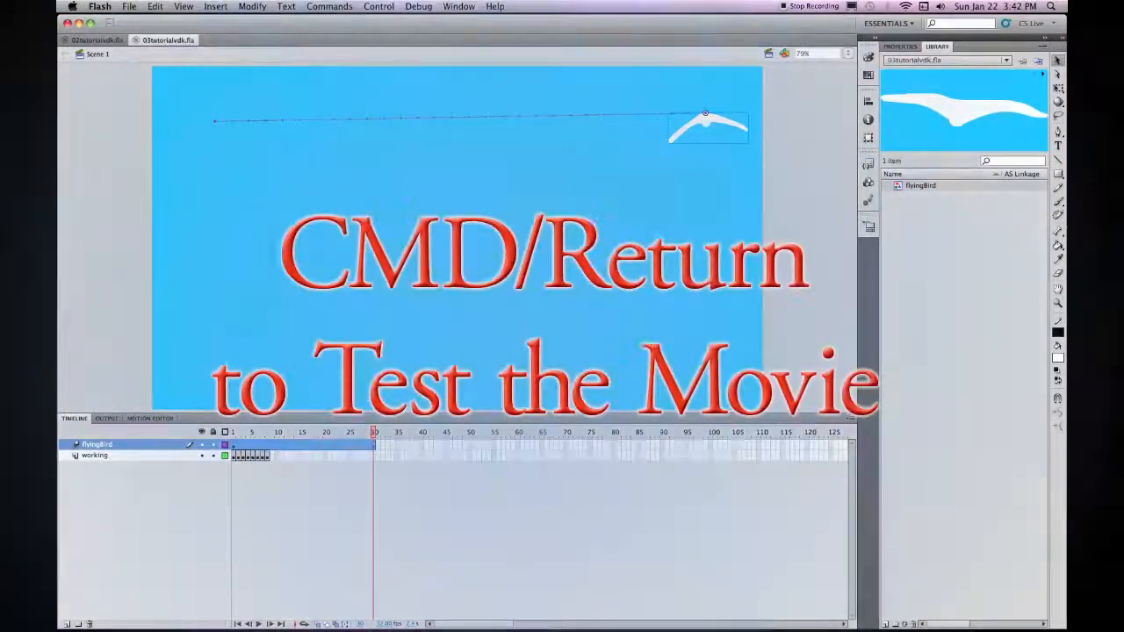
Test the movie, close its preview window, and save the document with nothing on the stage selected
{"action": "key", "text": "super+Return"}
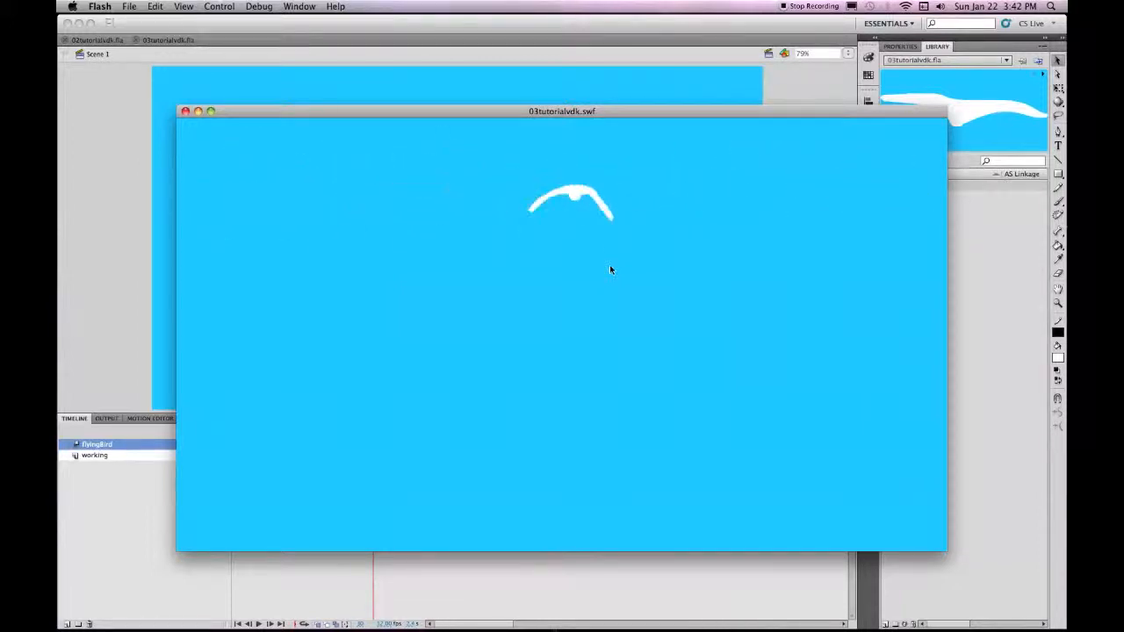
{"action": "left_click", "coordinate": [185, 112]}
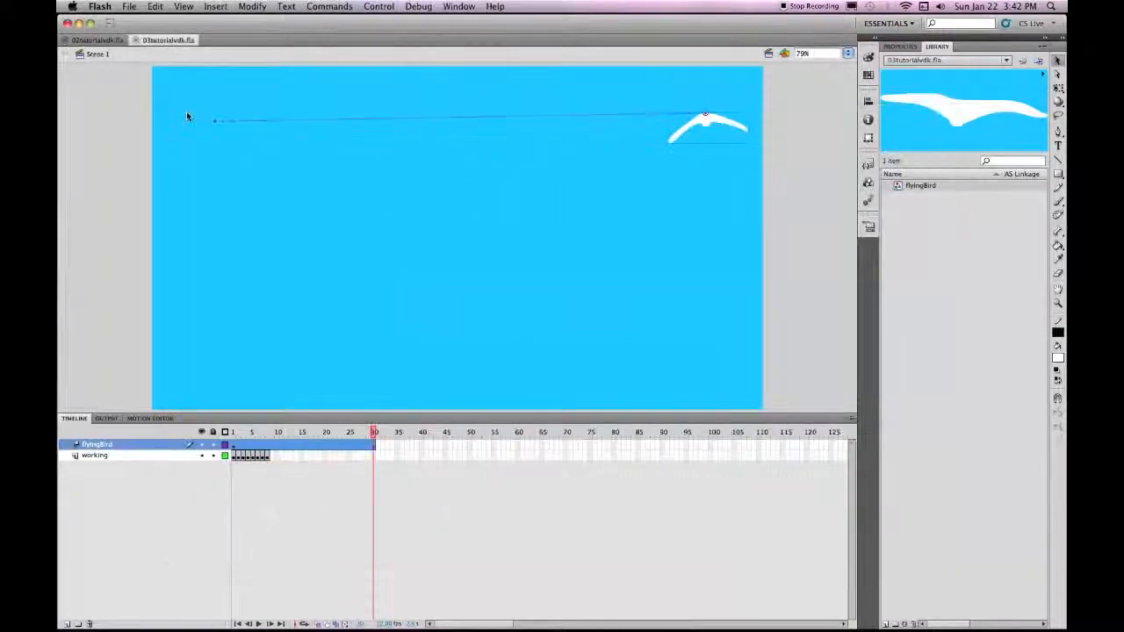
{"action": "left_click", "coordinate": [901, 45]}
{"action": "left_click", "coordinate": [760, 254]}
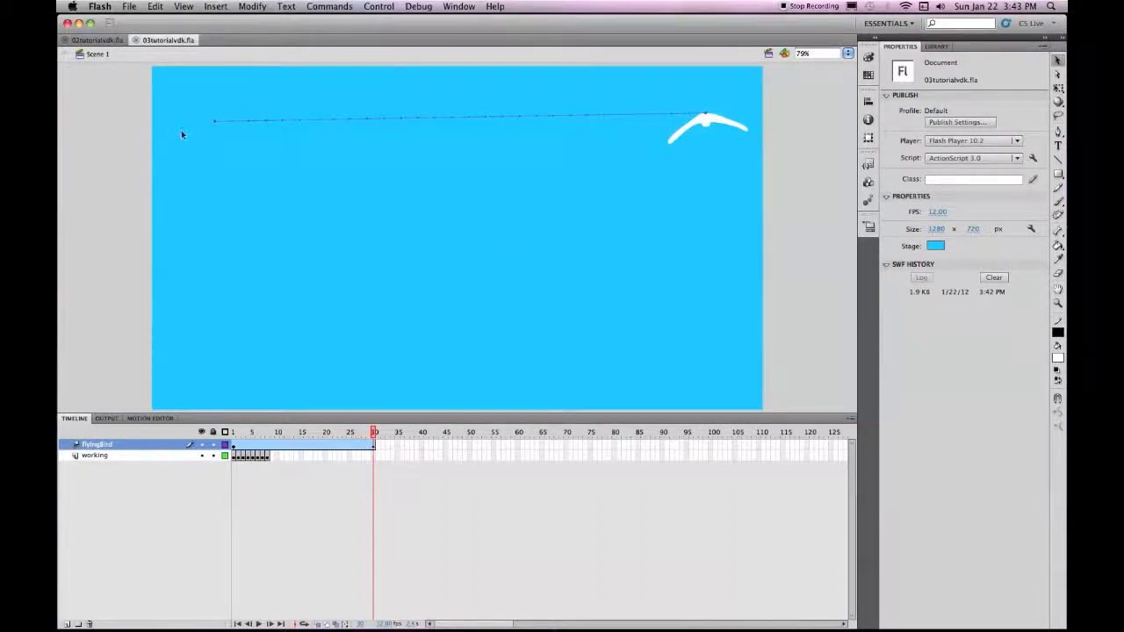
{"action": "key", "text": "super+s"}
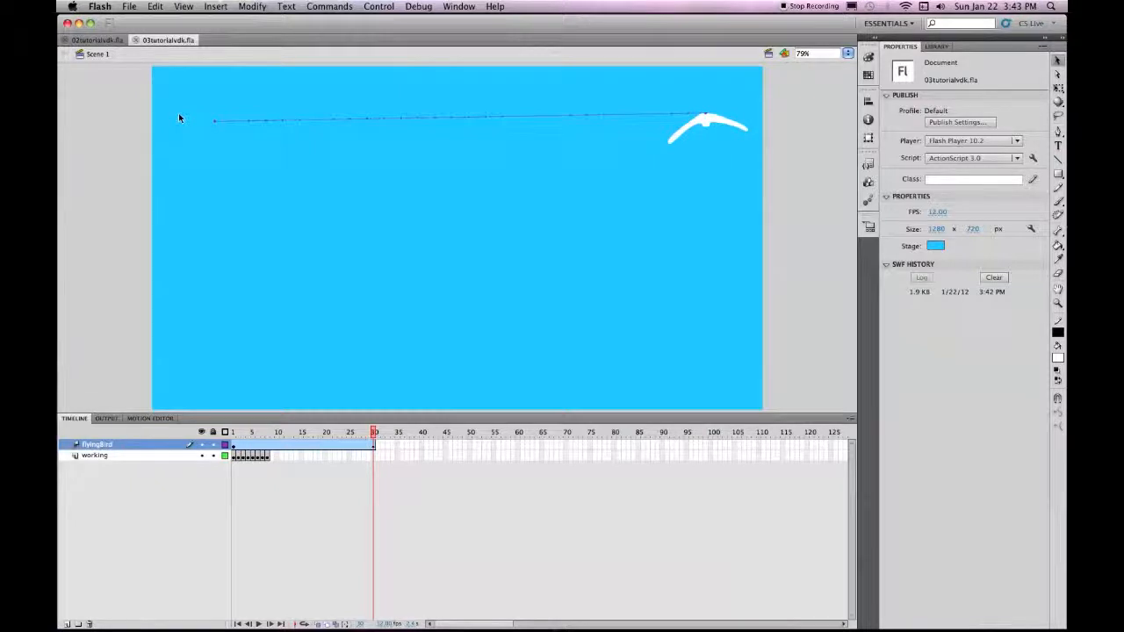